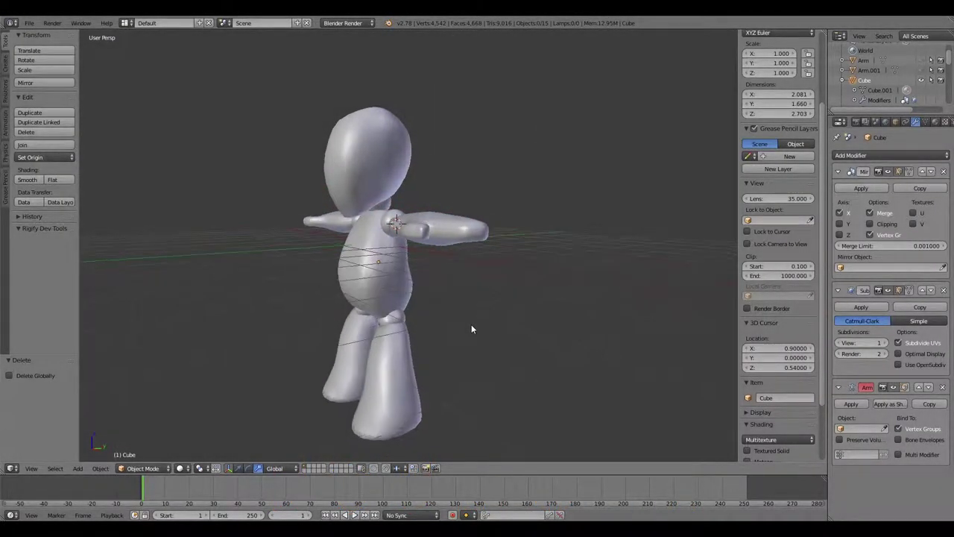
alt+drag(471, 328, 486, 386)
scroll(486, 386, down, 3)
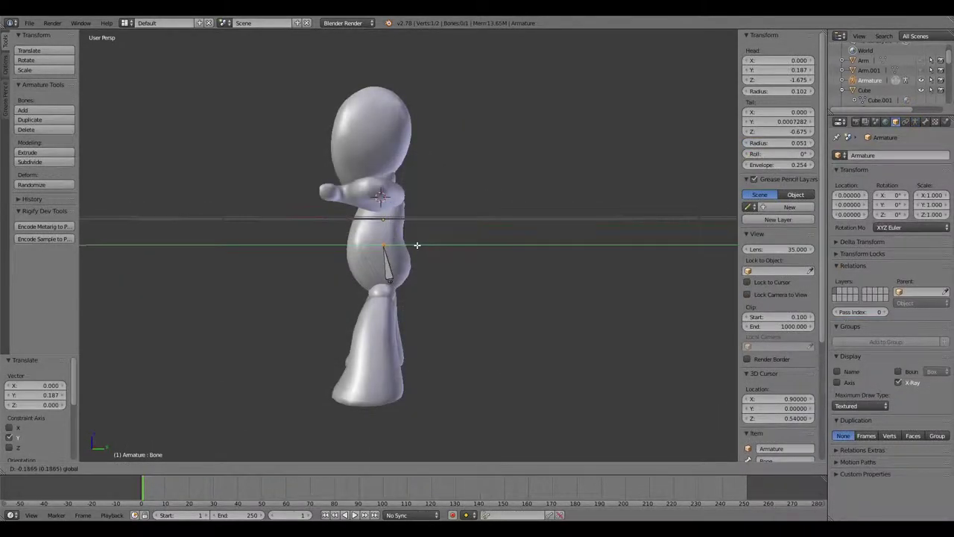
Extrude a spine bone upward along Z from the hip bone's tip and adjust the height of its upper end
key(alt+x)
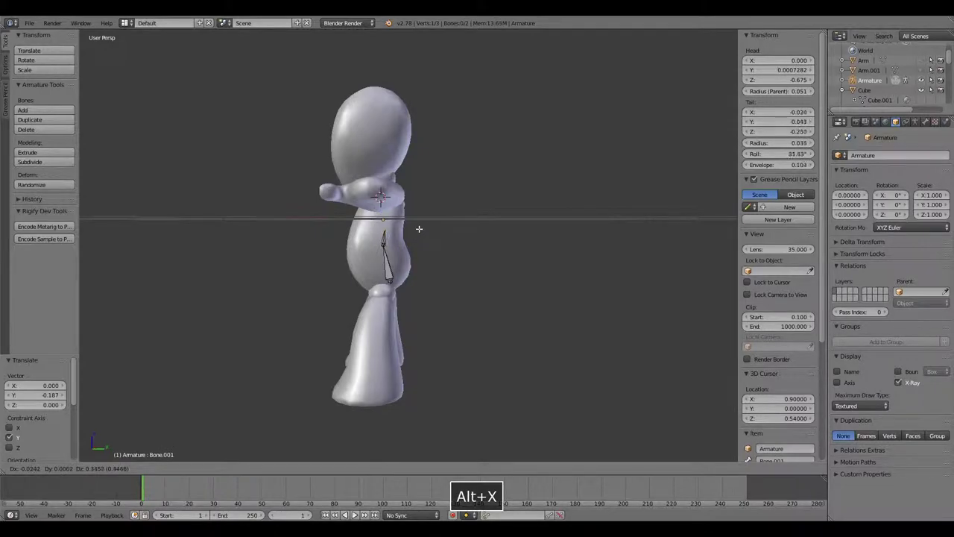
key(z)
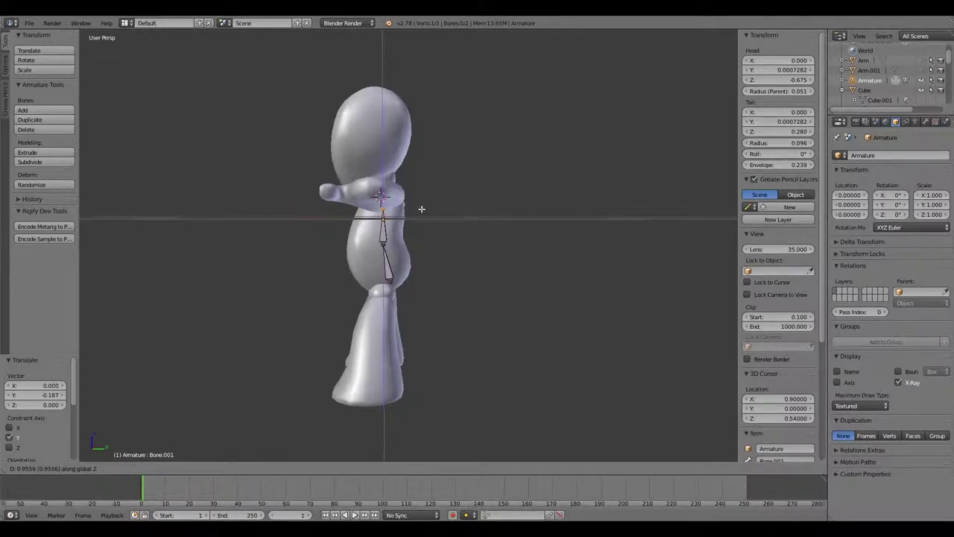
click(415, 216)
alt+drag(395, 216, 403, 237)
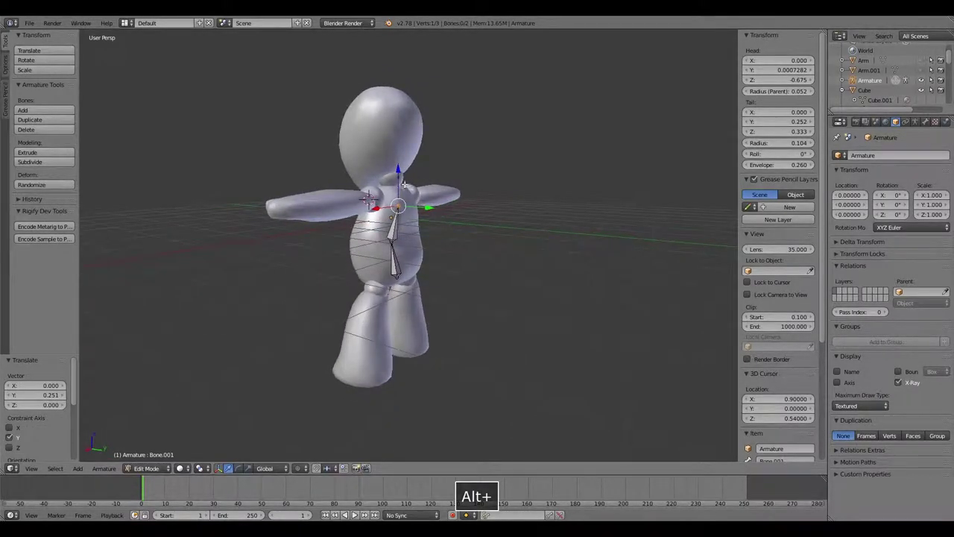
drag(397, 170, 397, 164)
alt+drag(452, 228, 384, 247)
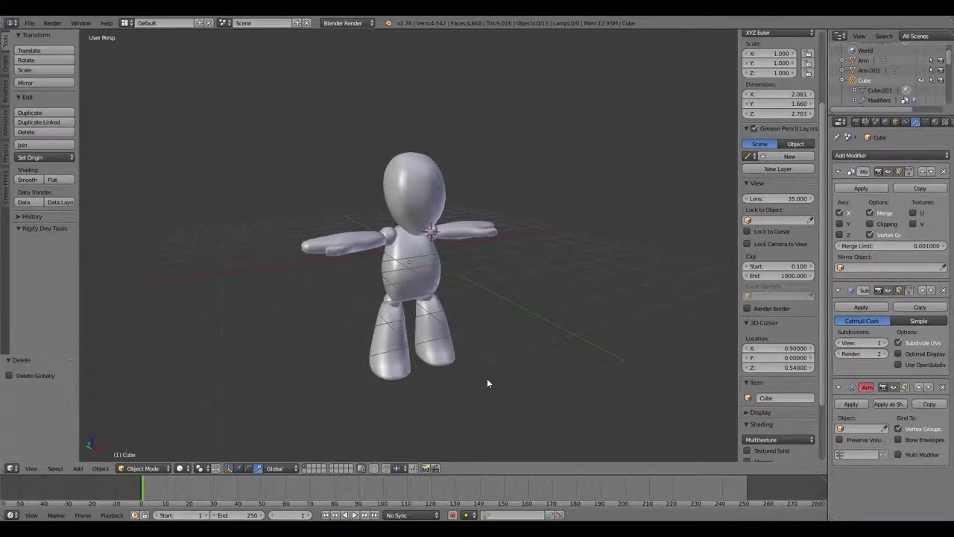
Add a single-bone armature to the scene and enable X-Ray display for it
scroll(488, 385, up, 3)
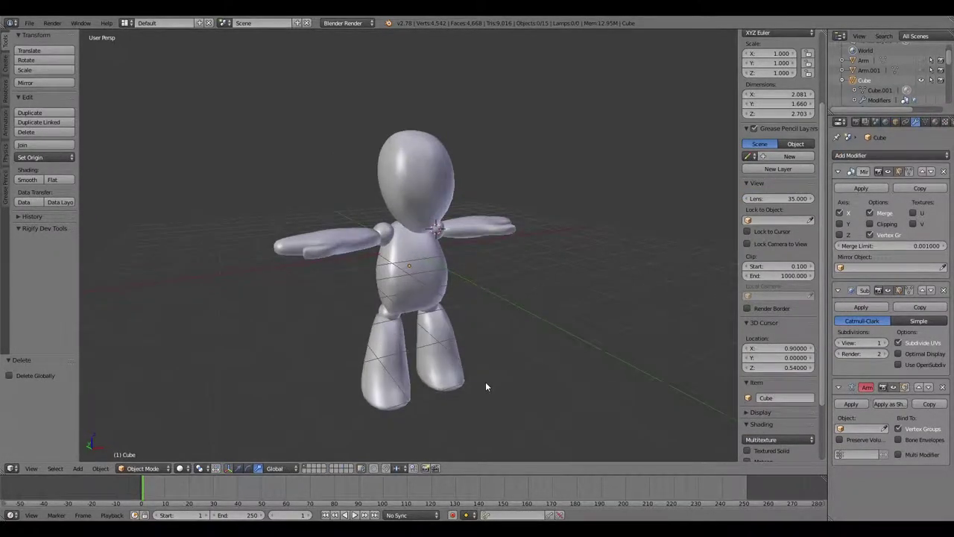
mouse_move(572, 337)
alt+mouse_down()
mouse_move(454, 345)
mouse_move(475, 326)
mouse_move(607, 332)
mouse_move(572, 340)
alt+mouse_up()
alt+drag(516, 357, 522, 330)
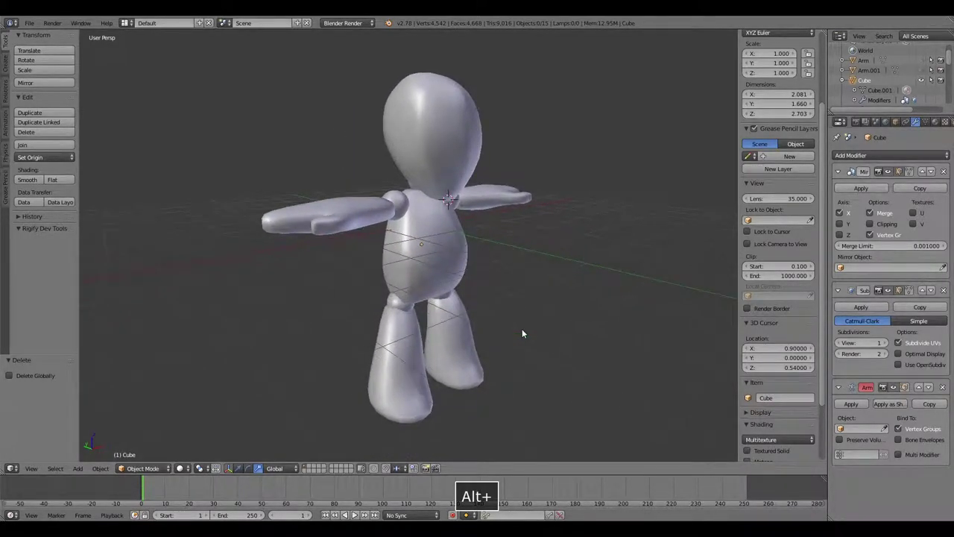
key(shift+a)
mouse_move(522, 333)
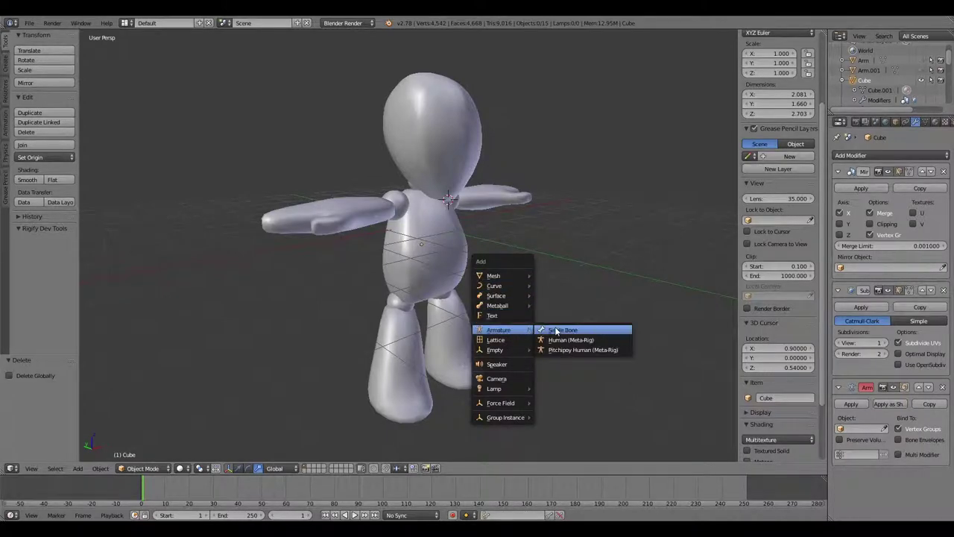
click(558, 329)
alt+drag(616, 294, 569, 297)
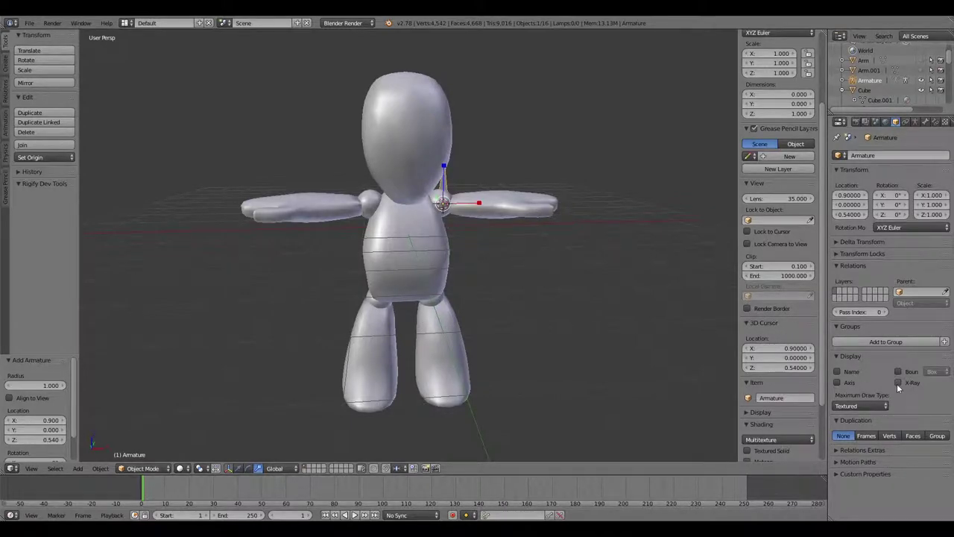
Set the armature's X and Z location to 0 so it sits at the centre of the body
key(w)
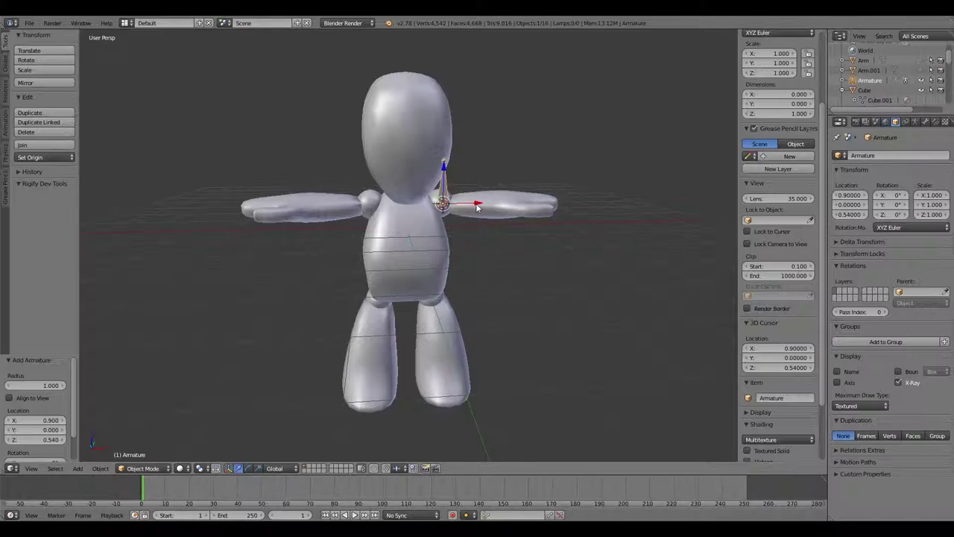
scroll(781, 142, up, 5)
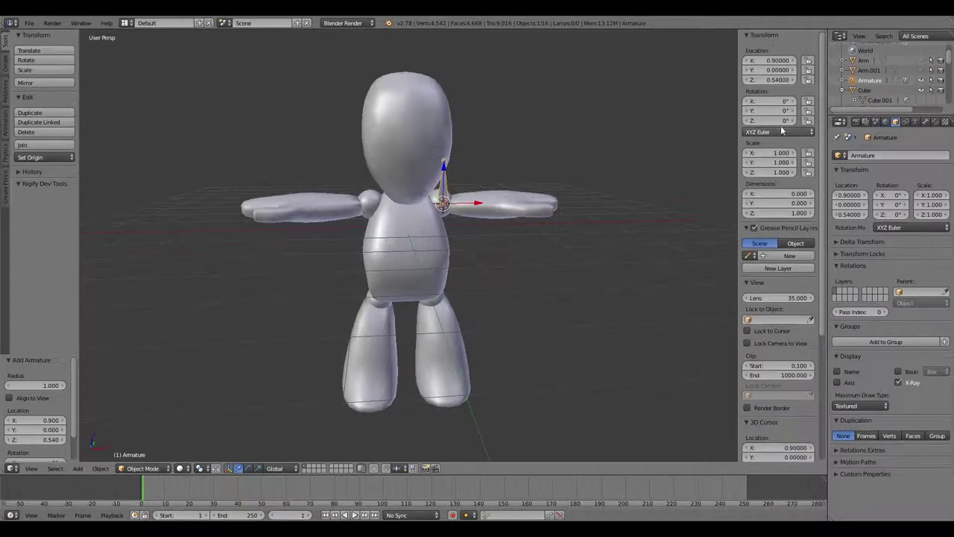
click(771, 80)
text(0)
key(Return)
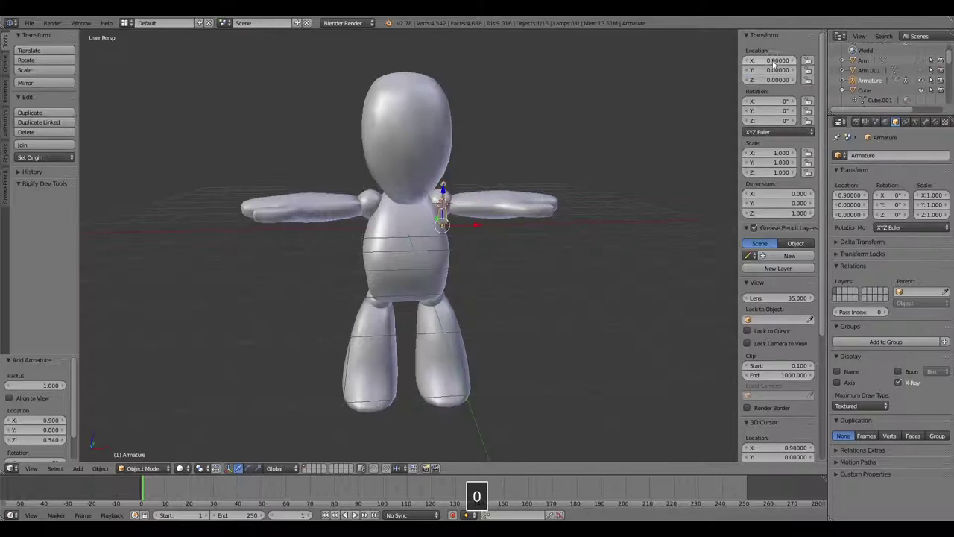
click(772, 61)
text(0)
key(Return)
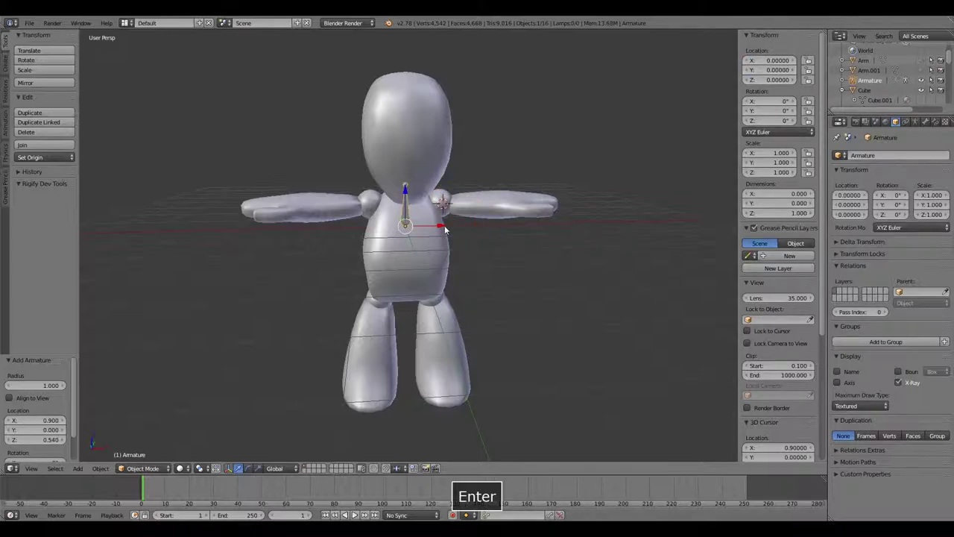
alt+drag(551, 227, 482, 235)
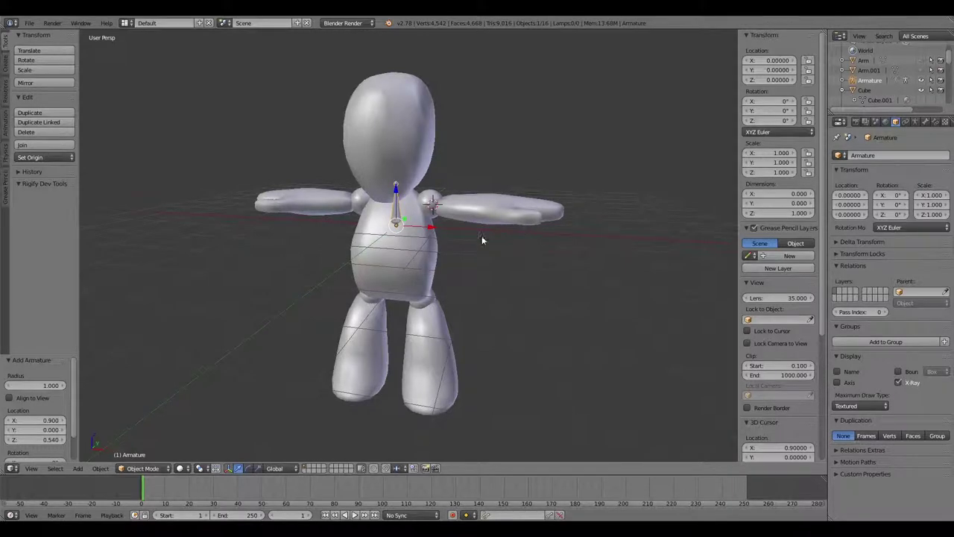
Enter Edit Mode on the armature and move the whole bone down about 1.68 along Z to the hips
key(Tab)
alt+drag(390, 263, 421, 246)
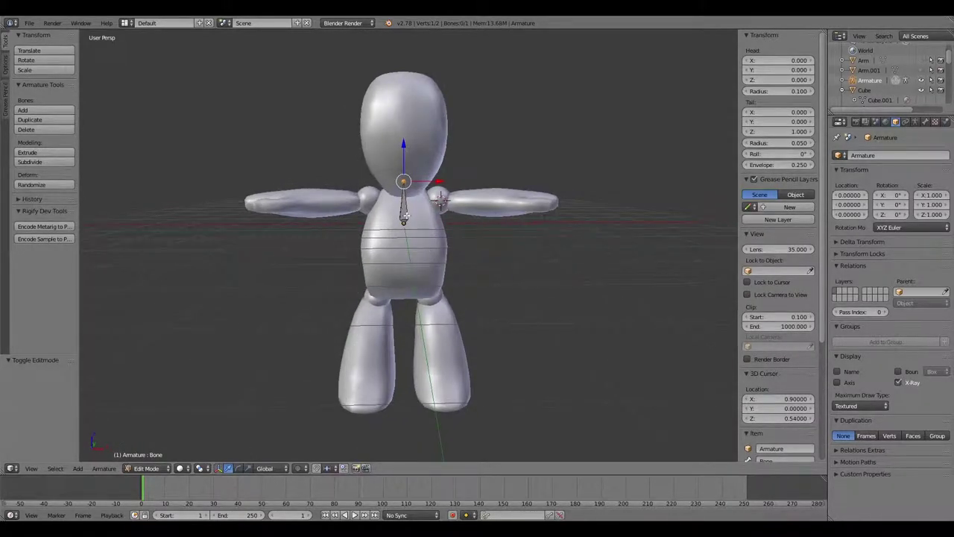
drag(405, 164, 405, 169)
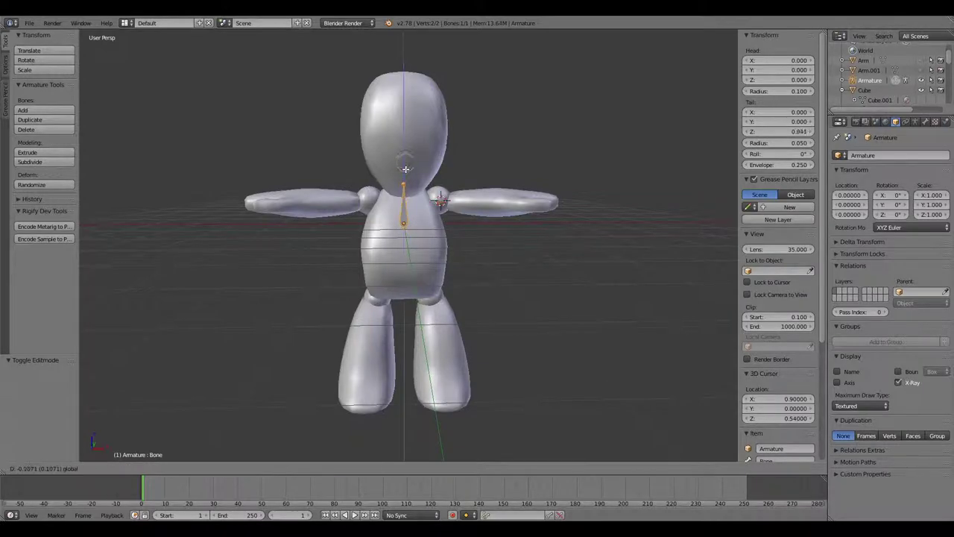
click(407, 231)
Shift the hip bone about 0.19 along Y, and move only its tip about -0.19 along Y to tilt it
alt+drag(406, 230, 341, 267)
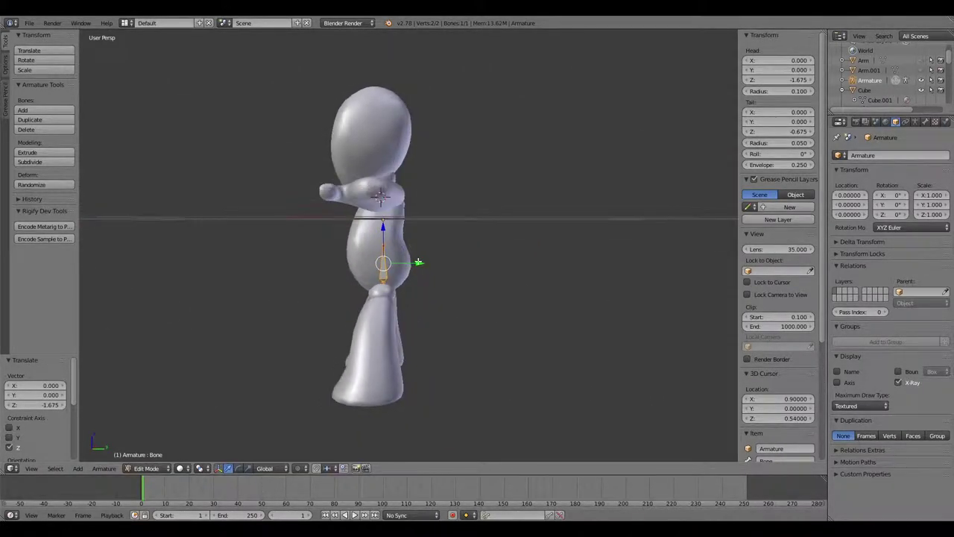
drag(412, 263, 419, 261)
key(q)
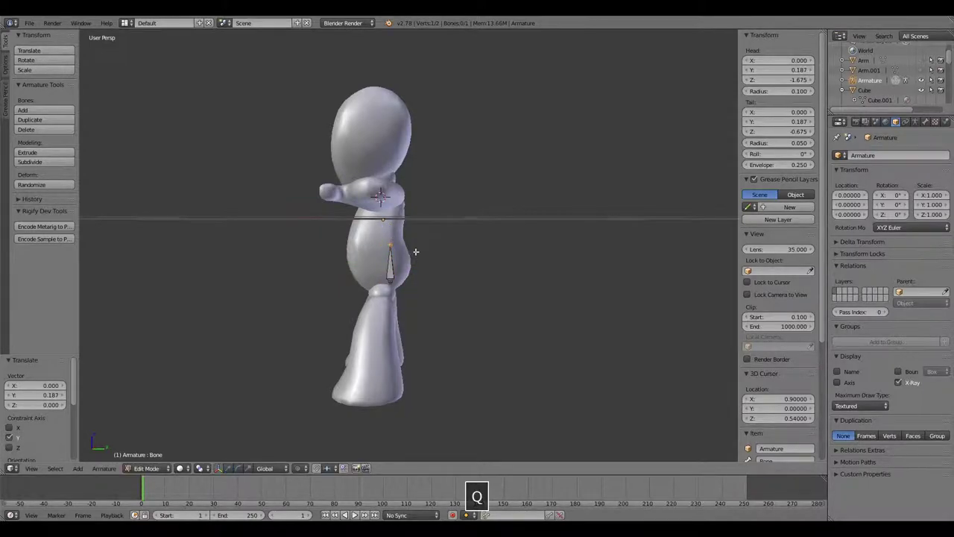
drag(424, 245, 419, 245)
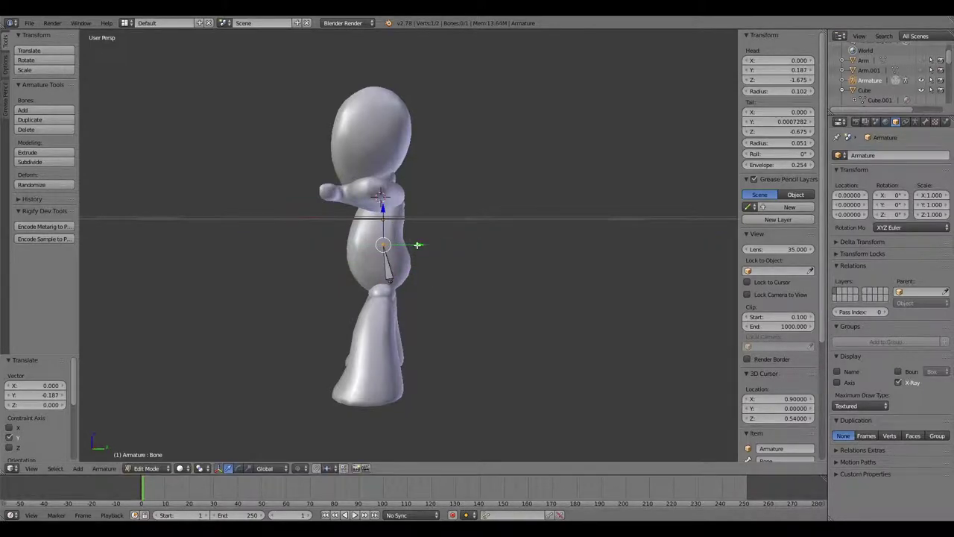
Extrude a second spine bone about 1 unit up along Z from the hip bone's tip
key(alt+x)
key(z)
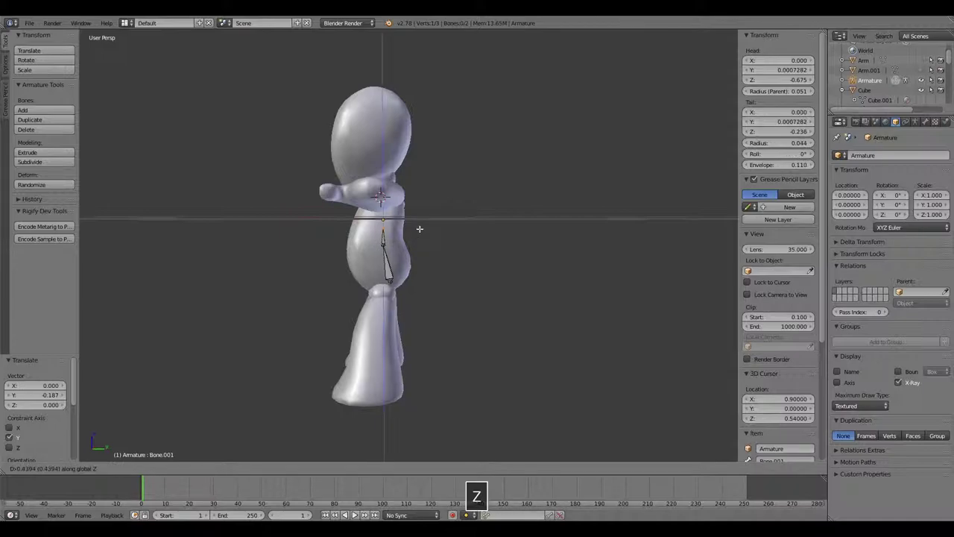
click(421, 207)
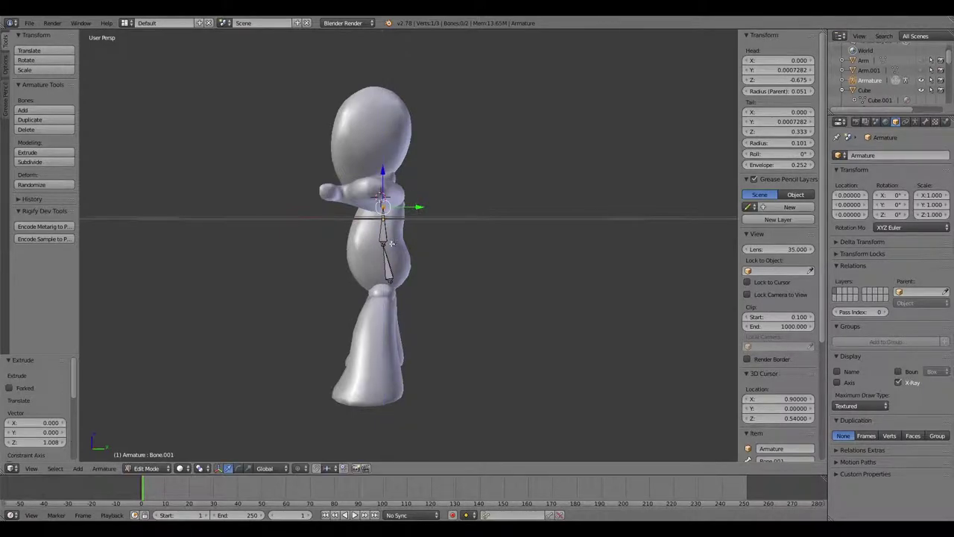
Move the upper spine bone's tip about 0.25 along Y and raise it about 0.2 along Z
alt+drag(388, 254, 433, 210)
key(g)
key(y)
alt+drag(450, 225, 361, 324)
drag(397, 170, 397, 158)
Adjust the joint between the two spine bones, raising it to Z about -0.54 and shifting it about 0.1 along Y
alt+drag(440, 245, 467, 218)
right_click(387, 245)
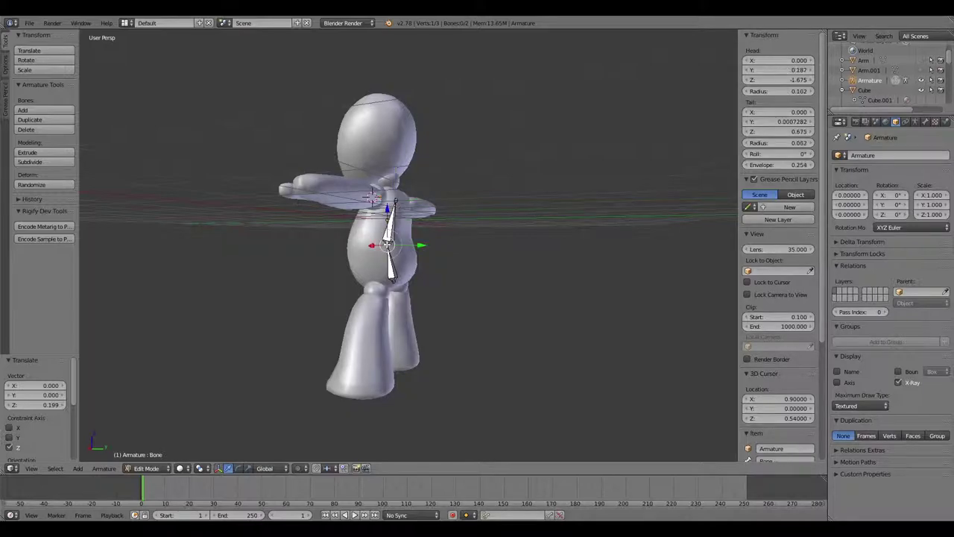
drag(387, 211, 388, 205)
drag(423, 239, 427, 242)
Extrude a new bone for the leg from the root of the hip bone
mouse_move(437, 252)
alt+mouse_down()
mouse_move(456, 253)
mouse_move(442, 261)
alt+mouse_up()
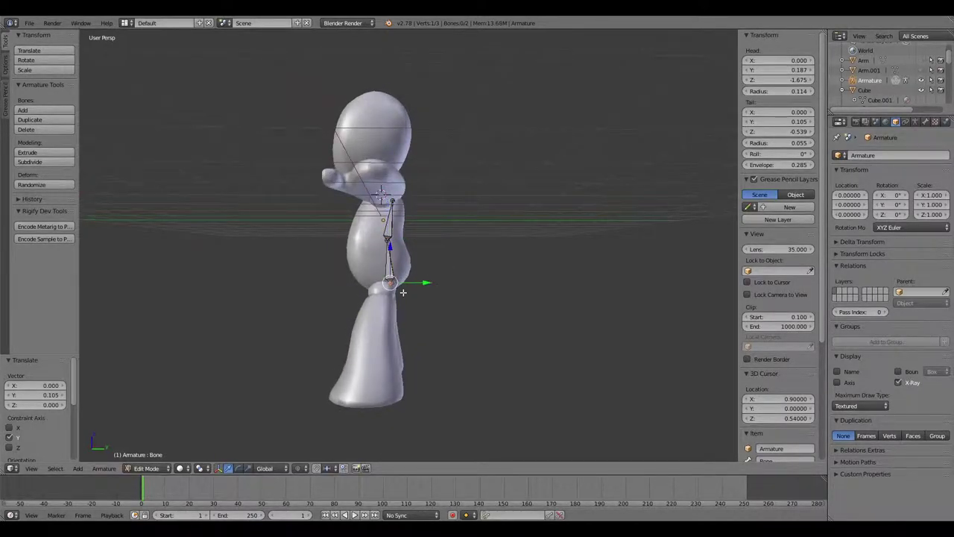
alt+drag(455, 220, 529, 309)
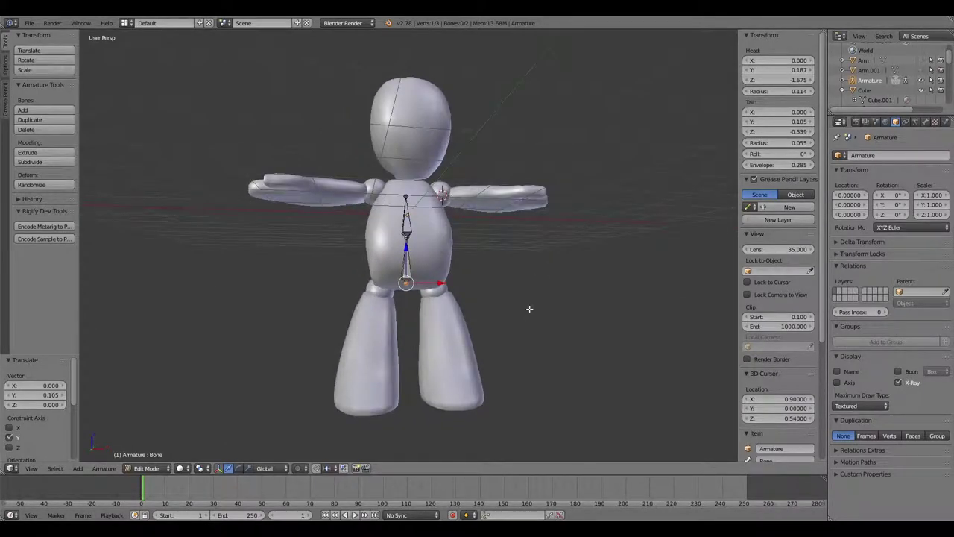
key(shift+a)
key(shift+a)
key(alt+x)
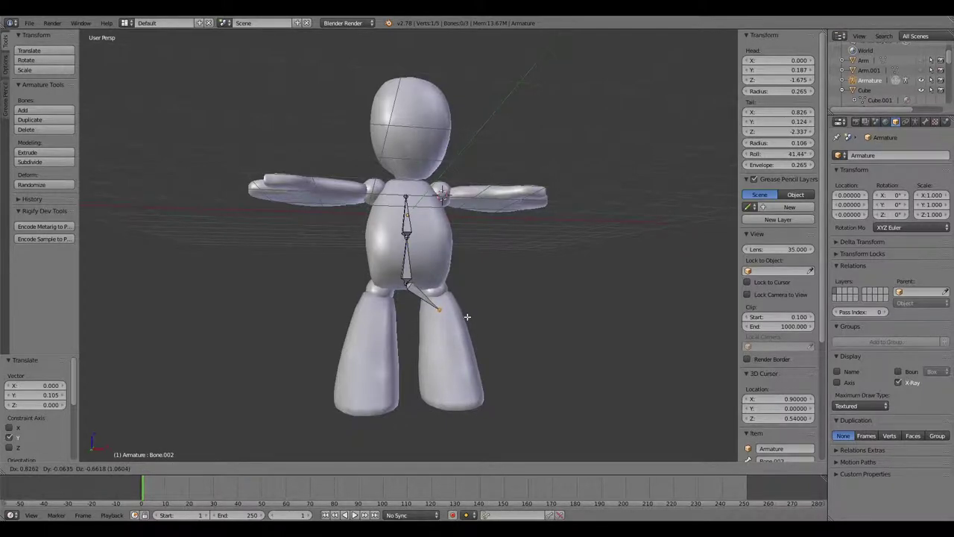
click(468, 248)
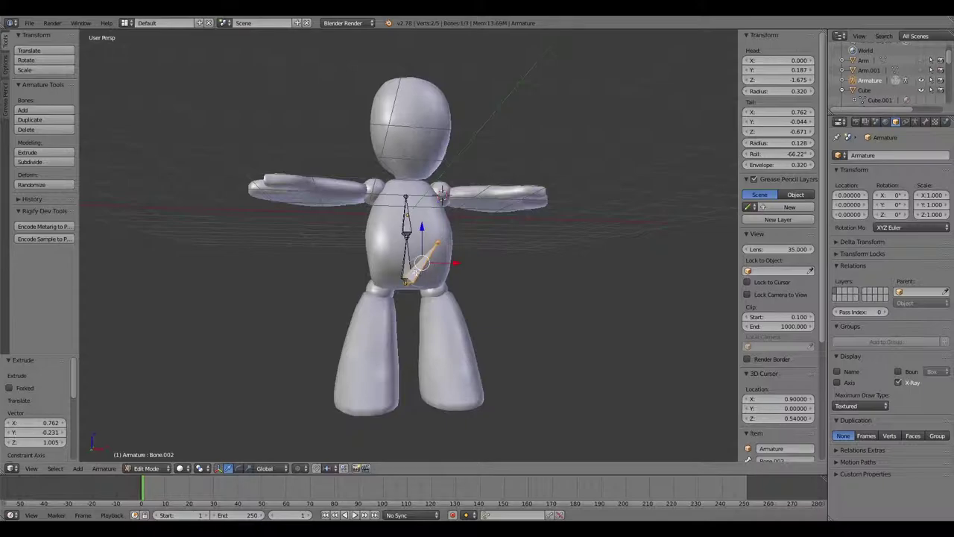
Move the new bone about 0.65 along X and down to the leg, and swing its tip down towards the knee
drag(456, 263, 481, 263)
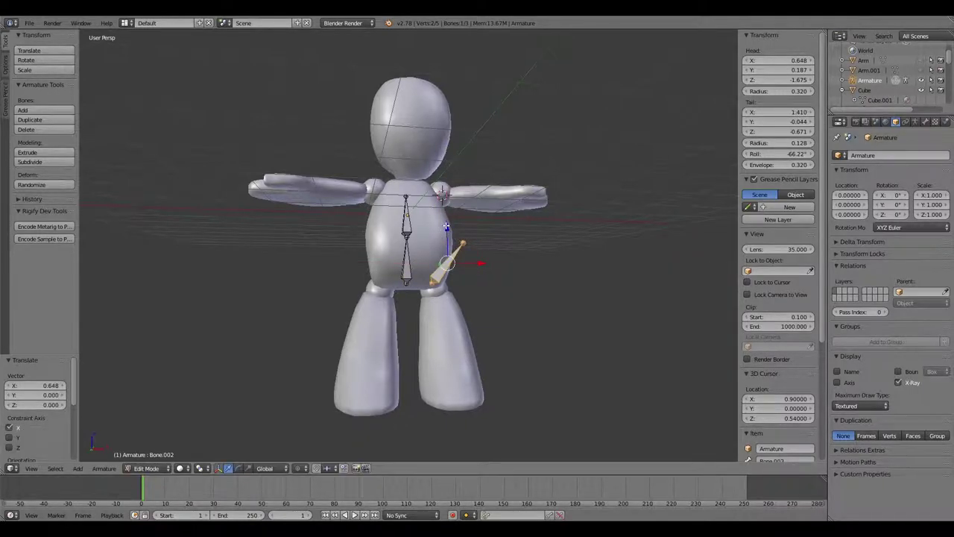
drag(446, 226, 446, 232)
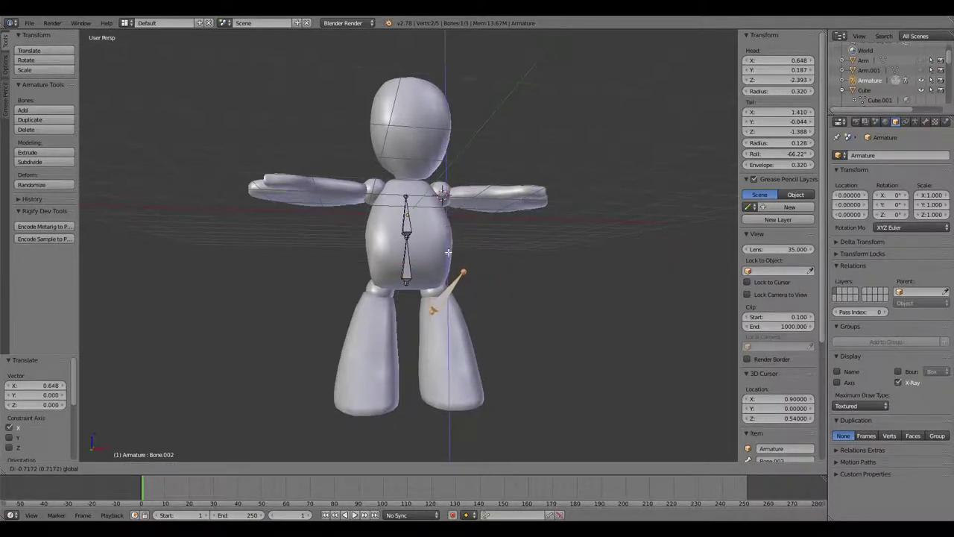
drag(446, 238, 451, 269)
drag(423, 316, 461, 312)
Raise the thigh bone's upper joint about 0.18 along Z and move both its ends about -0.22 along Y to fit the leg
right_click(431, 296)
drag(429, 269, 429, 260)
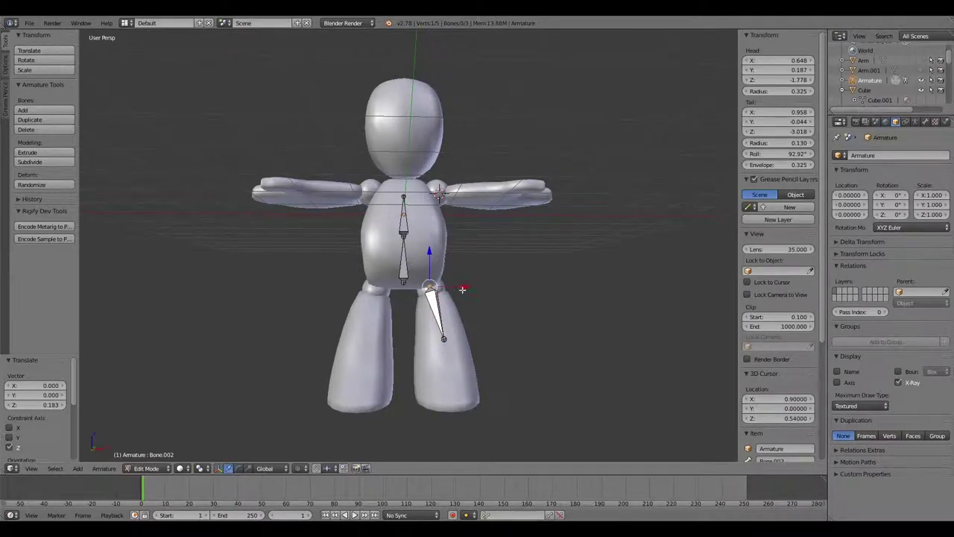
alt+drag(462, 289, 417, 289)
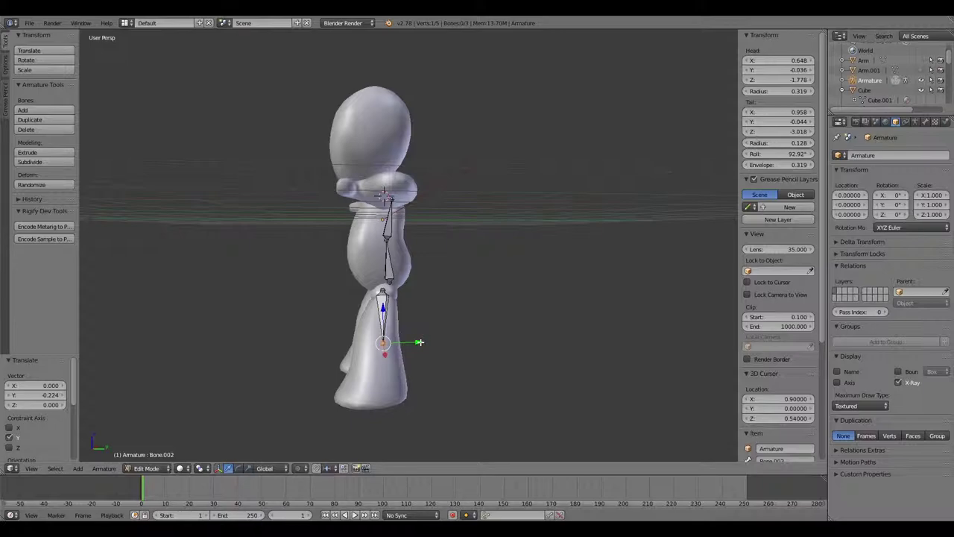
drag(420, 342, 410, 342)
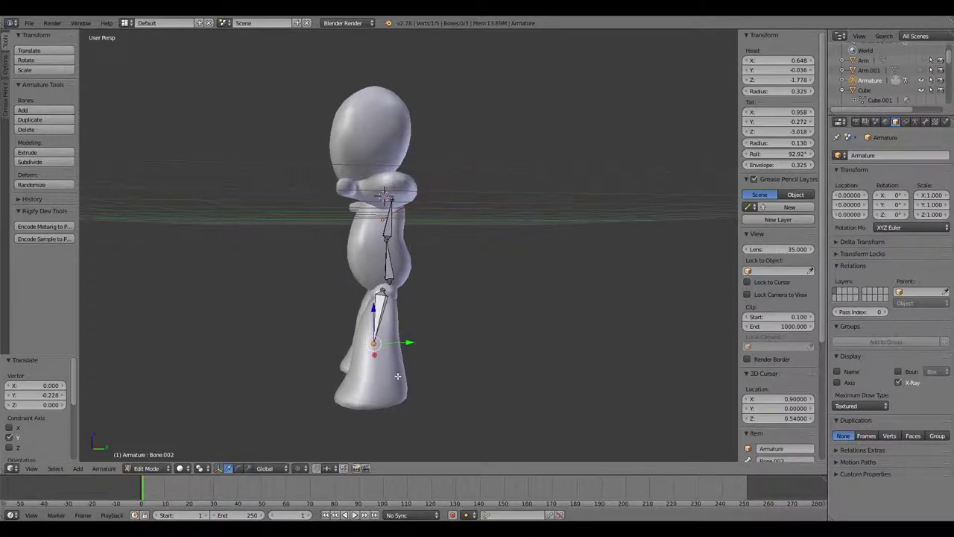
Extrude a lower-leg bone down along Z from the knee to the ankle
key(alt+x)
key(z)
click(411, 420)
Move the lower-leg bone's ankle joint to X about 1.06 and shift it about 0.24 along Y
alt+drag(411, 420, 475, 340)
right_click(446, 341)
right_click(454, 389)
drag(485, 391, 482, 390)
alt+drag(487, 410, 387, 409)
mouse_move(405, 391)
mouse_down()
mouse_move(415, 390)
mouse_move(403, 387)
mouse_up()
Extrude a foot bone forward along Y from the ankle towards the toes
key(e)
key(y)
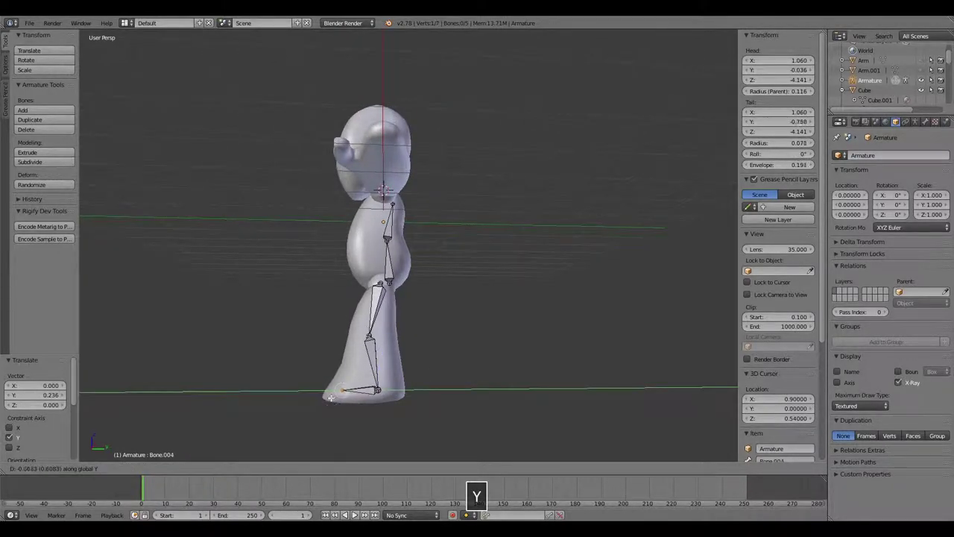
click(333, 394)
alt+drag(337, 395, 364, 371)
Duplicate the three leg bones and move the copy along X onto the opposite leg
alt+drag(397, 406, 424, 288)
right_click(420, 386)
key(a)
key(b)
key(shift+d)
key(x)
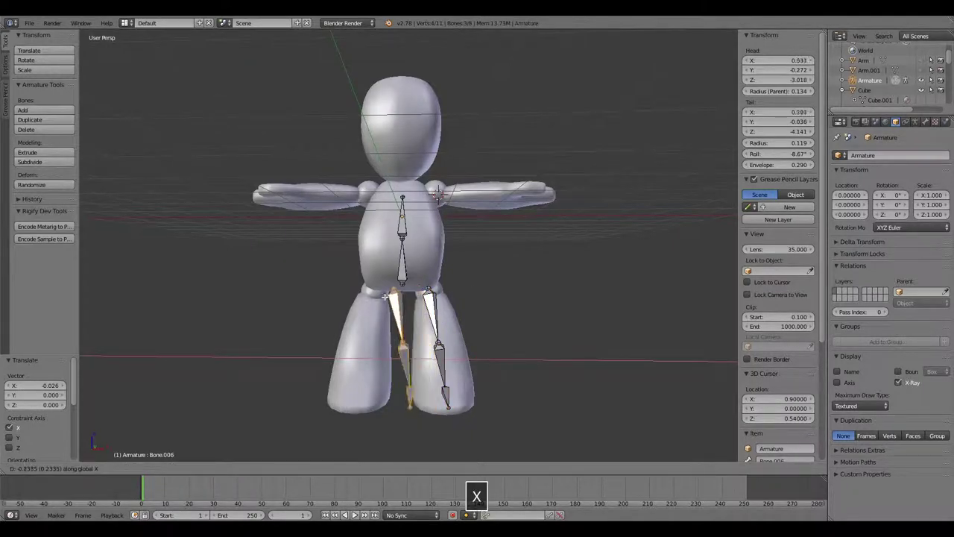
click(366, 340)
Adjust the joints of the copied leg bones along X so they follow the shape of the opposite leg
mouse_move(401, 372)
alt+mouse_down()
mouse_move(440, 378)
mouse_move(405, 375)
mouse_move(413, 377)
alt+mouse_up()
shift+right_click(388, 363)
key(a)
alt+drag(410, 379, 415, 289)
right_click(377, 289)
alt+drag(415, 293, 398, 290)
right_click(365, 360)
drag(398, 364, 401, 365)
key(a)
Undo the last two actions made around the upper spine bone
alt+drag(487, 216, 469, 313)
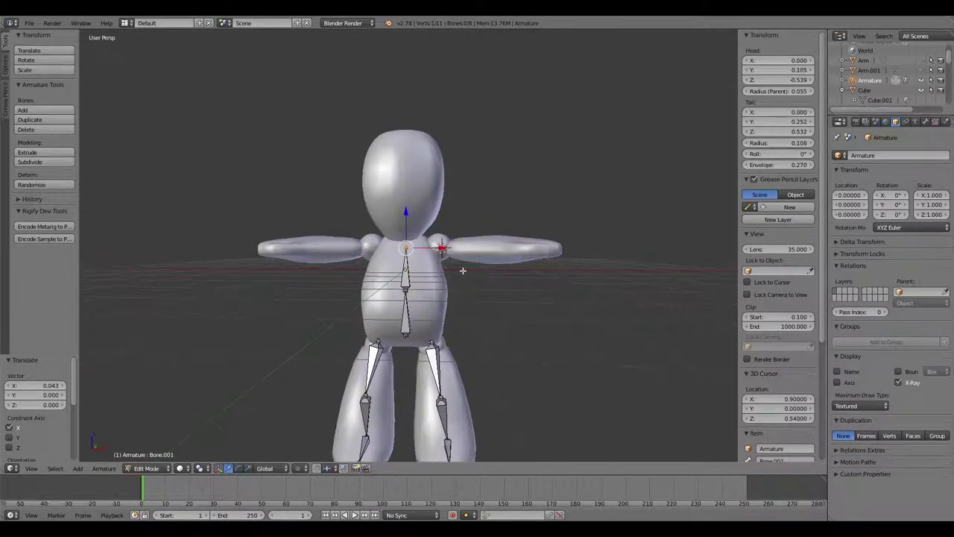
key(ctrl+z)
key(ctrl+z)
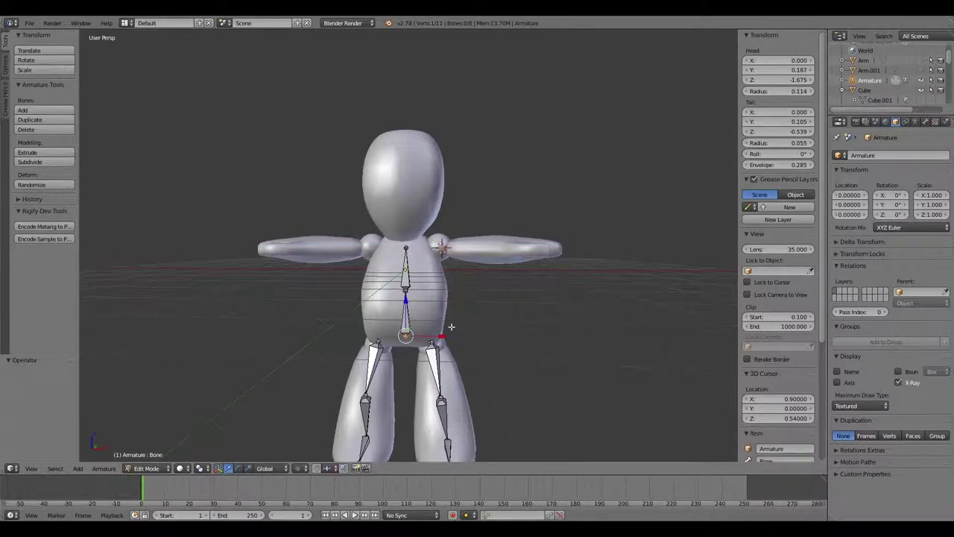
Extrude a new bone from the lower spine and move it up along Z and out along X into the shoulder
key(e)
click(497, 323)
right_click(433, 333)
drag(428, 300, 428, 213)
drag(464, 246, 521, 248)
Move the upper arm bone's shoulder and elbow joints along Y so the bone lies inside the arm mesh
alt+drag(522, 249, 470, 297)
scroll(477, 297, up, 1)
drag(530, 305, 490, 291)
alt+drag(491, 317, 411, 351)
right_click(435, 250)
mouse_move(477, 267)
alt+mouse_down()
mouse_move(489, 291)
mouse_move(474, 277)
alt+mouse_up()
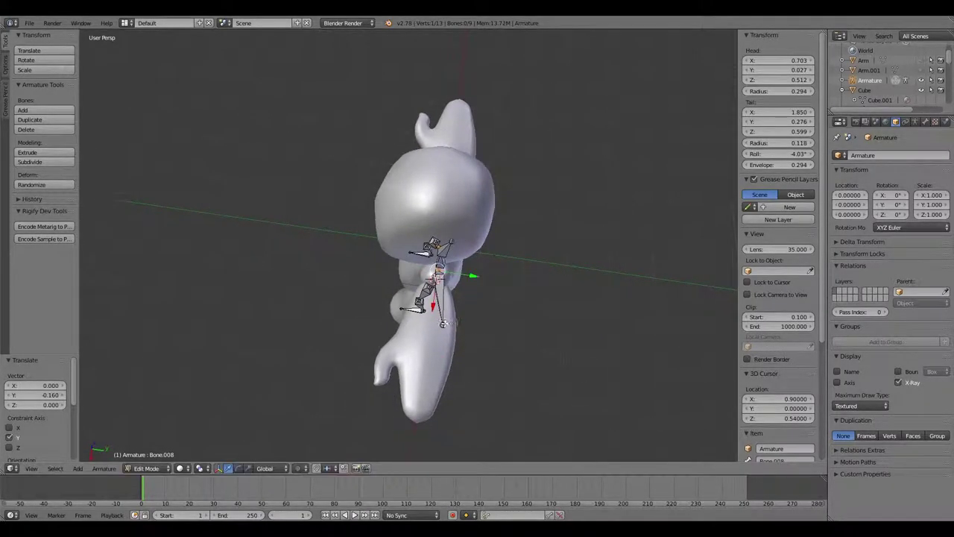
right_click(445, 324)
mouse_move(481, 329)
mouse_down()
mouse_move(469, 327)
mouse_move(456, 360)
mouse_move(429, 366)
mouse_move(470, 334)
mouse_up()
Extrude a forearm bone from the elbow to the wrist and shift the wrist joint about -0.092 along Y
key(alt+x)
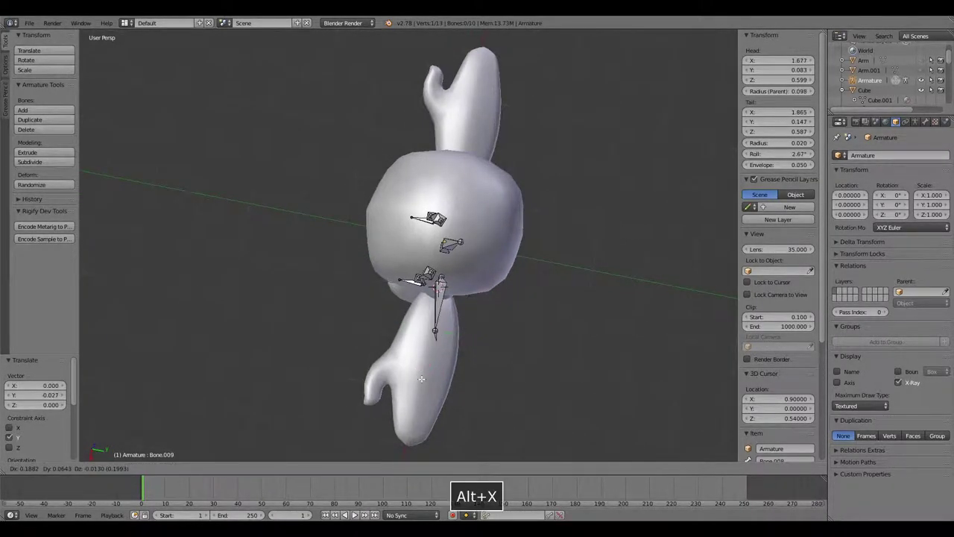
click(415, 404)
drag(460, 377, 452, 375)
Extrude a chain of three hand bones along X from the wrist to the fingertips, the first about 0.704 and the last about 0.356 long
key(alt+x)
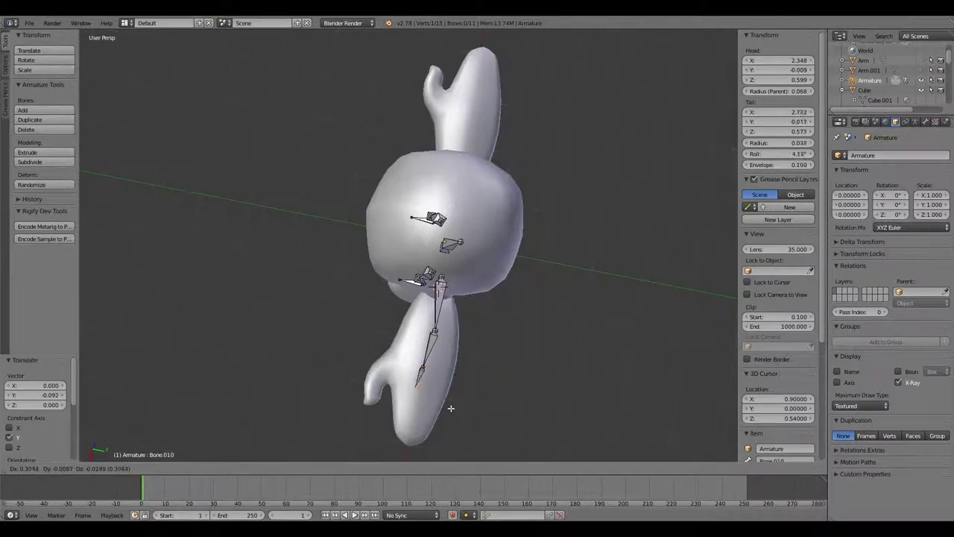
click(456, 428)
alt+drag(456, 428, 445, 350)
key(e)
key(x)
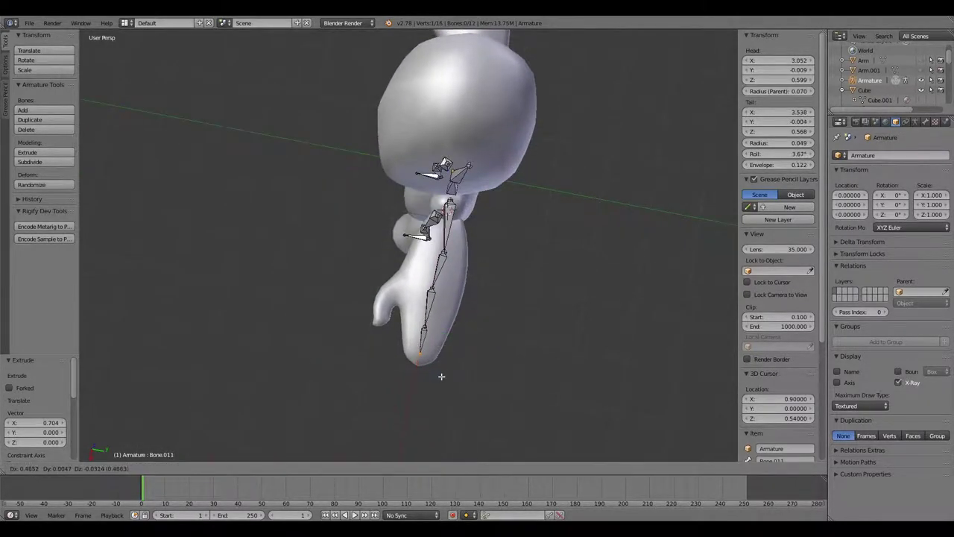
click(444, 365)
key(e)
key(x)
click(438, 383)
Extrude three bones from the wrist joint into the thumb and lower the thumb bones about 0.094 along Z
right_click(437, 298)
key(alt+x)
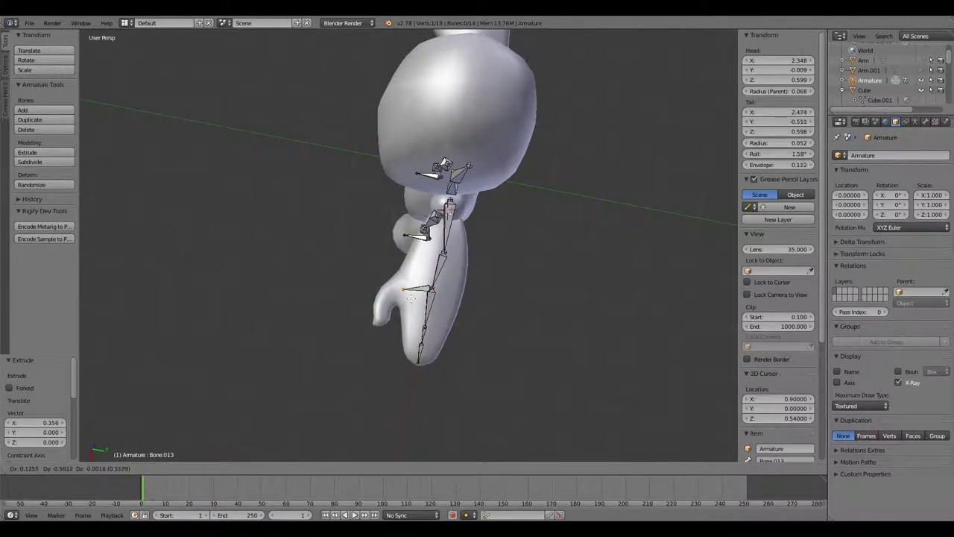
click(403, 301)
key(alt+x)
click(391, 316)
key(alt+x)
click(387, 330)
middle_drag(386, 330, 489, 270)
drag(473, 210, 473, 217)
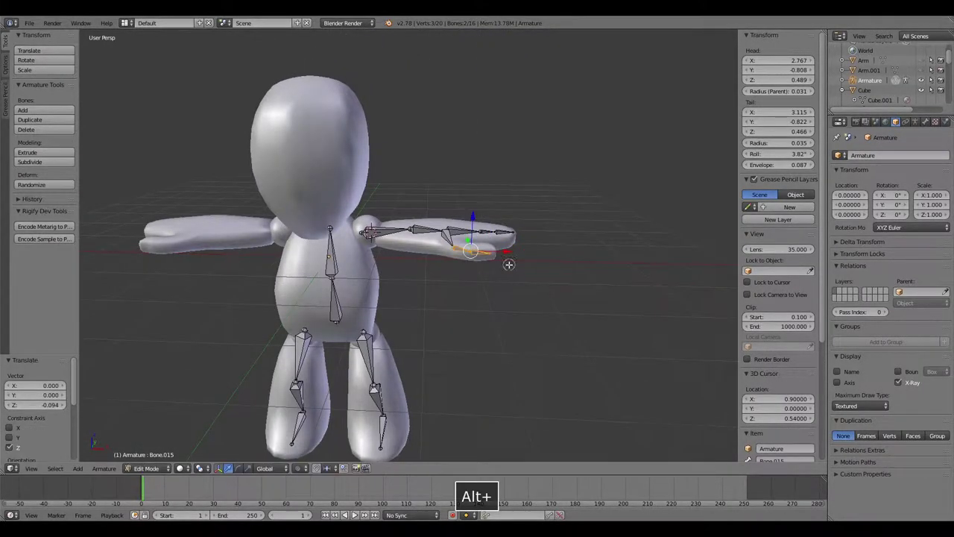
Select all arm, hand and thumb bones, duplicate them and move the copy along X onto the opposite arm
alt+drag(509, 264, 397, 205)
key(a)
key(b)
shift+right_click(389, 230)
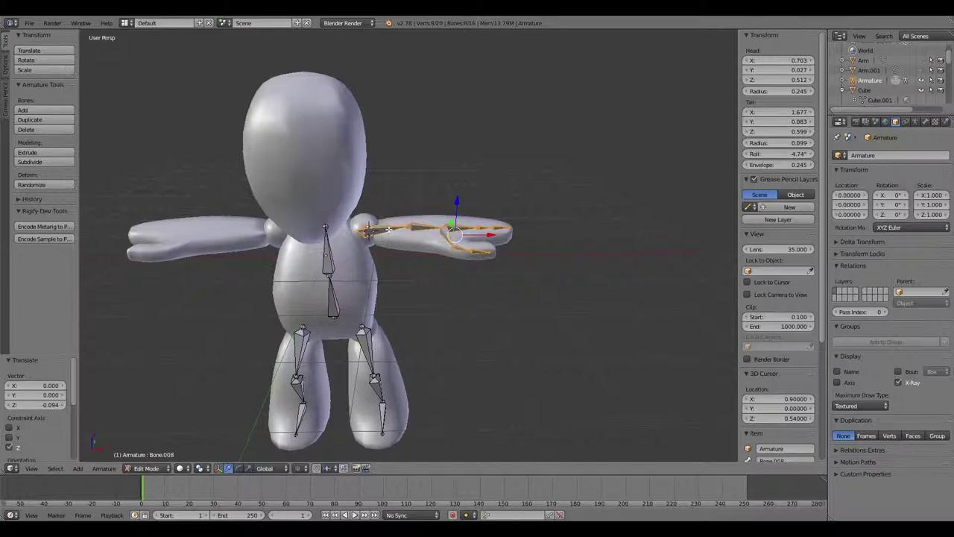
key(shift+d)
key(x)
click(213, 230)
Mirror the copied arm bones by scaling them by -1 along X
alt+drag(213, 230, 324, 258)
key(r)
text(sx-1)
key(Return)
Shift the mirrored arm bones about -0.042 along X so they sit inside the opposite arm
middle_drag(324, 258, 302, 283)
alt+drag(303, 282, 378, 289)
drag(409, 322, 198, 218)
key(w)
drag(335, 271, 331, 271)
Extrude a neck bone upward along Z from the top of the spine and move its tip forward along Y
alt+drag(331, 273, 350, 304)
click(545, 333)
alt+drag(545, 333, 498, 337)
right_click(396, 283)
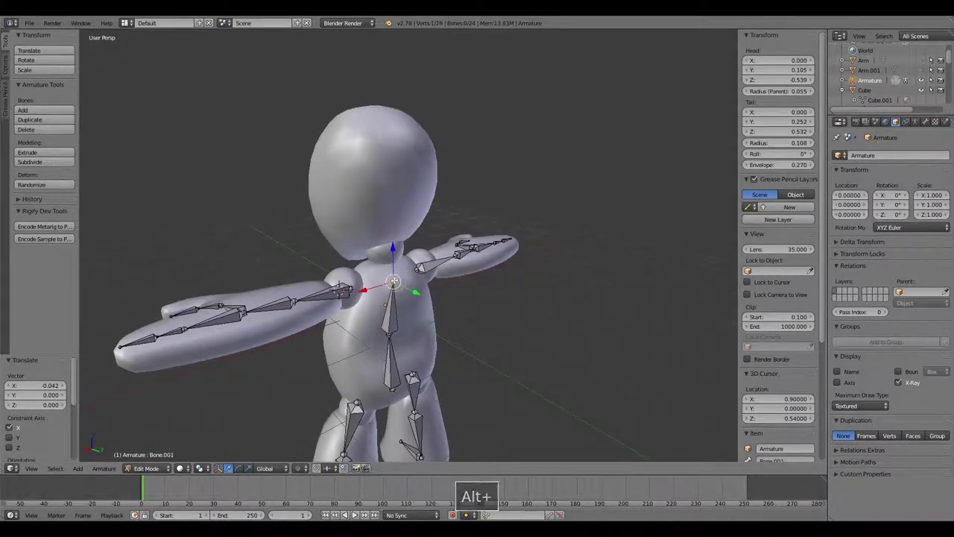
key(e)
key(z)
click(402, 246)
alt+drag(507, 276, 443, 273)
drag(457, 237, 589, 257)
Extrude a head bone about 1.260 upward along Z from the neck and adjust its tip along Y
key(e)
key(z)
click(467, 200)
alt+drag(522, 212, 566, 200)
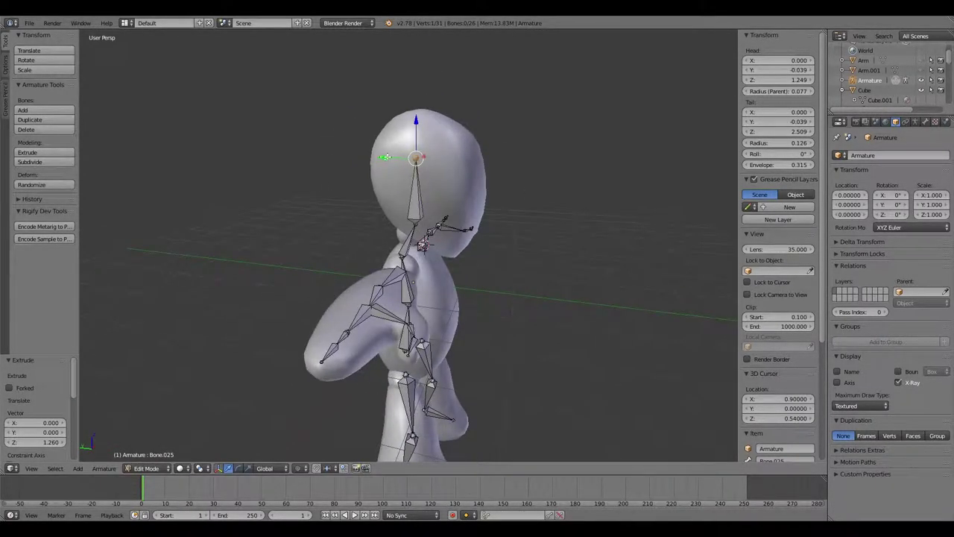
drag(387, 157, 392, 156)
Leave Edit Mode and parent the character meshes to the armature with automatic weights
alt+drag(596, 199, 495, 209)
scroll(498, 313, down, 3)
alt+drag(578, 417, 488, 325)
key(Tab)
scroll(524, 371, down, 2)
scroll(487, 326, up, 3)
key(ctrl+p)
click(447, 270)
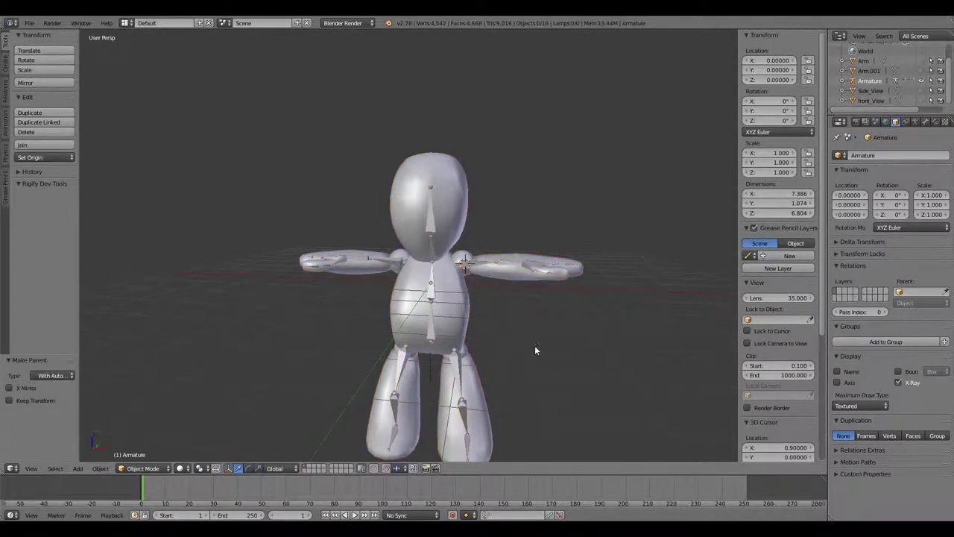
Reopen the armature in Edit Mode and rename the neck and spine bones Neck, UpperBack and LowerBack
key(Tab)
scroll(436, 261, up, 2)
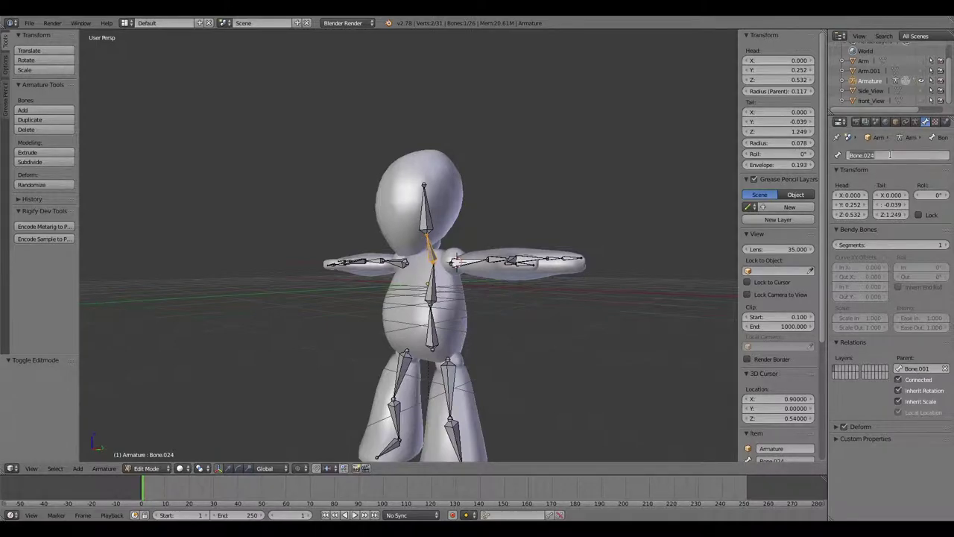
click(865, 155)
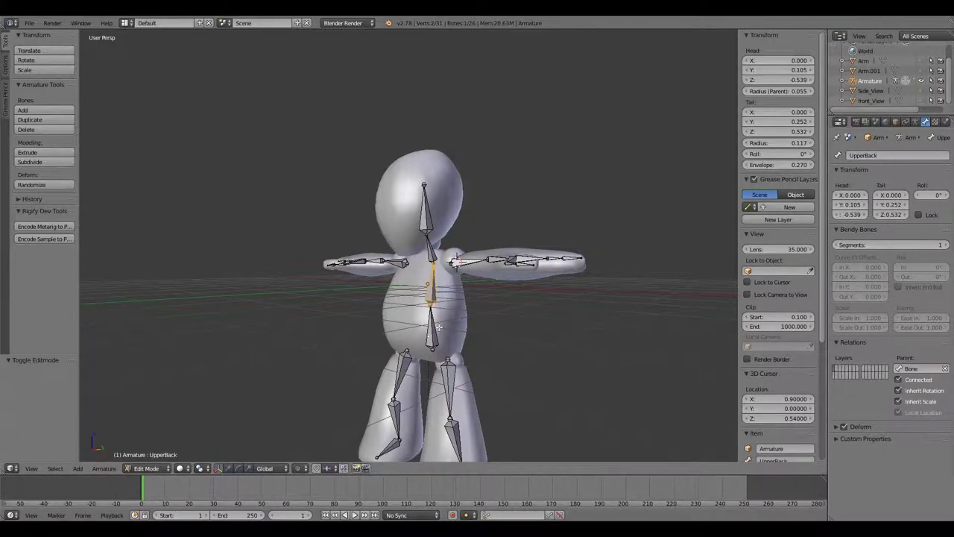
key(e)
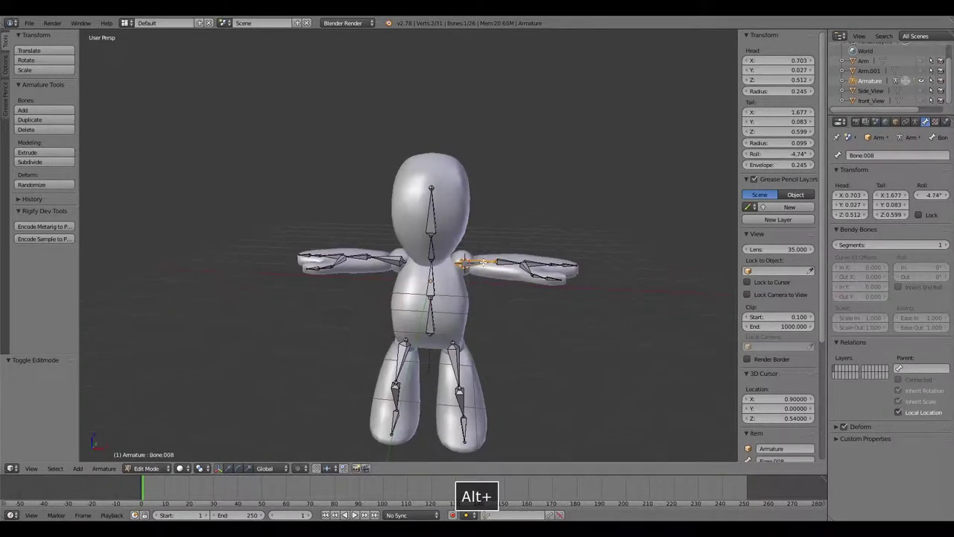
Rename the left upper arm bone armUpperLeft
key(r)
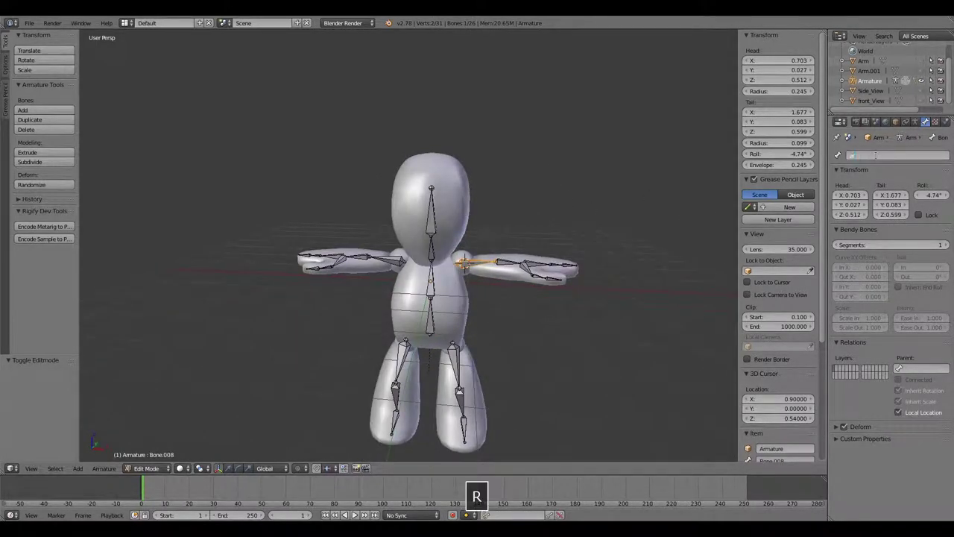
key(Return)
click(877, 155)
drag(891, 155, 874, 155)
text(Left)
key(Return)
Rename the left forearm bone armLowerLeft
right_click(513, 262)
click(873, 156)
text(ar)
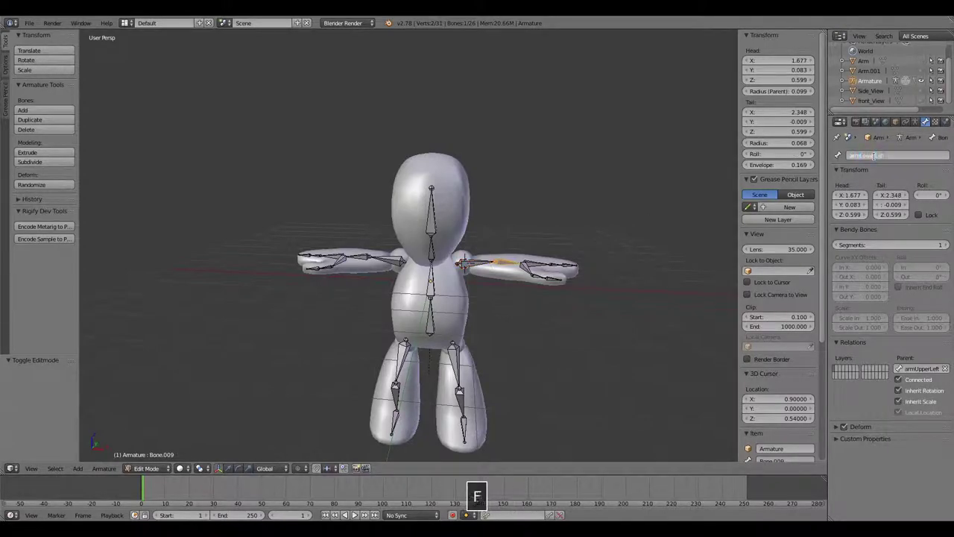
Paint weight 0 over the head mesh for the Neck vertex group in Weight Paint mode and return to Object Mode
click(143, 468)
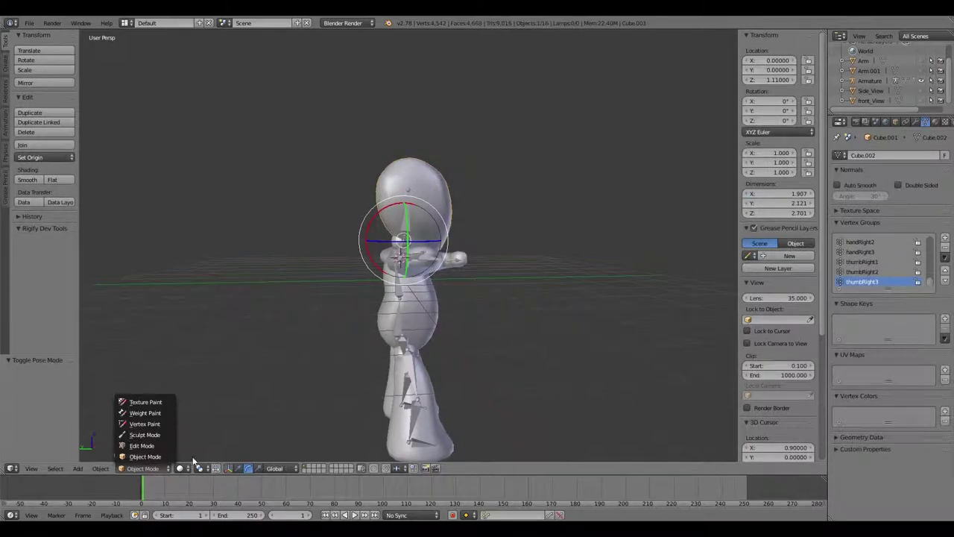
click(151, 418)
mouse_move(357, 317)
alt+mouse_down()
mouse_move(484, 313)
mouse_move(362, 305)
mouse_move(515, 298)
mouse_move(535, 281)
alt+mouse_up()
scroll(871, 269, up, 5)
click(869, 266)
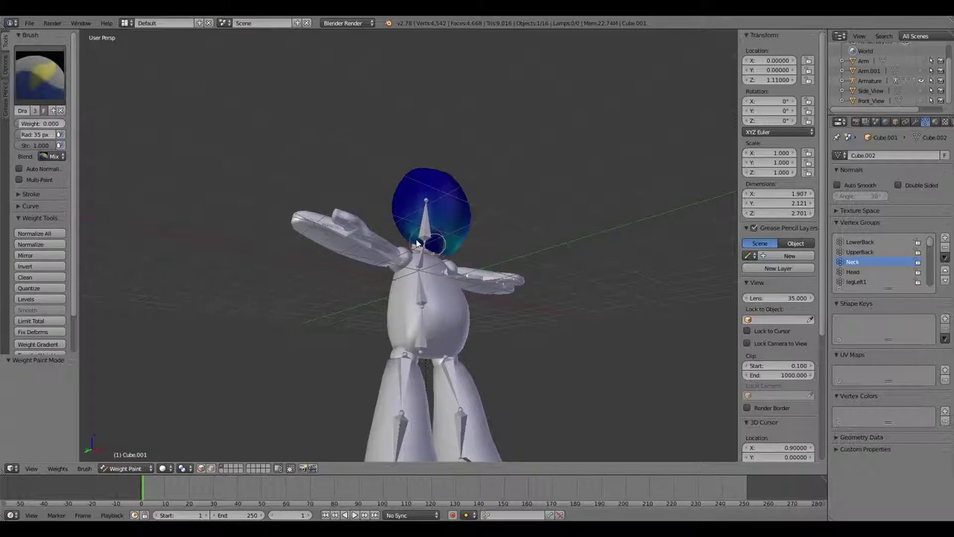
alt+drag(502, 239, 378, 257)
alt+drag(437, 224, 590, 302)
click(125, 469)
click(128, 455)
key(q)
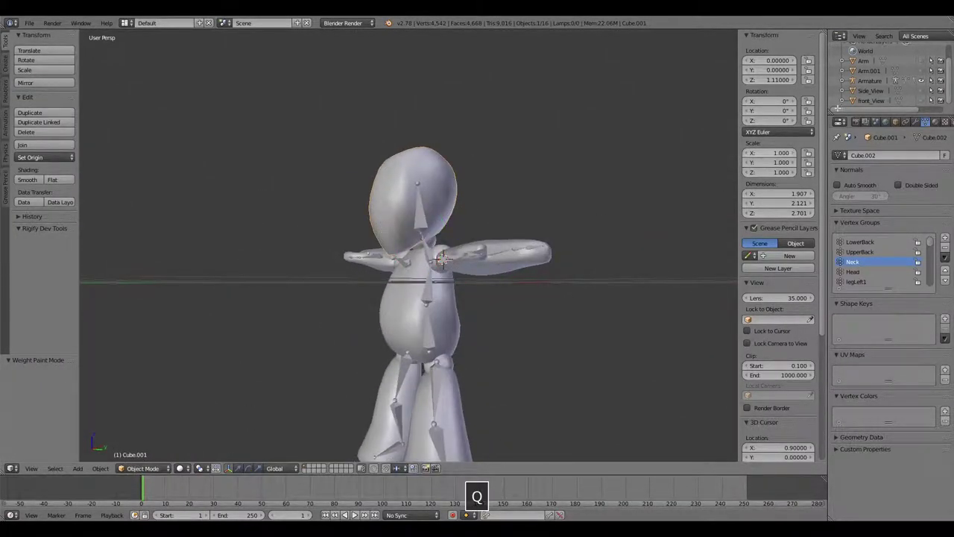
Test the Neck and Head bones of the armature in Pose Mode, undo the changes and return to Object Mode
click(869, 81)
click(155, 470)
click(158, 433)
right_click(423, 246)
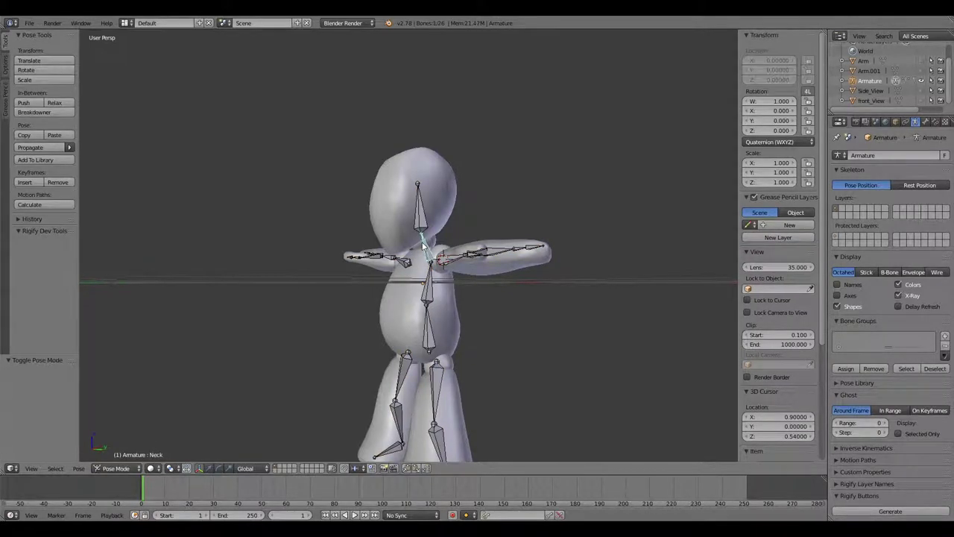
drag(449, 243, 398, 224)
key(ctrl+z)
right_click(423, 215)
key(ctrl+z)
click(116, 468)
click(120, 433)
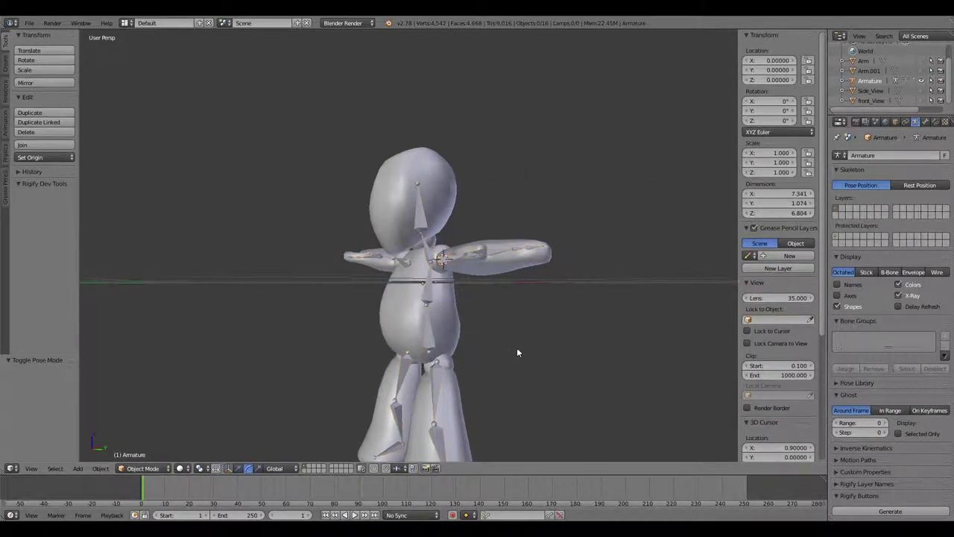
Put the torso mesh in Weight Paint mode and paint weight 0 over it for the armUpperRight vertex group
right_click(447, 322)
click(142, 468)
click(145, 422)
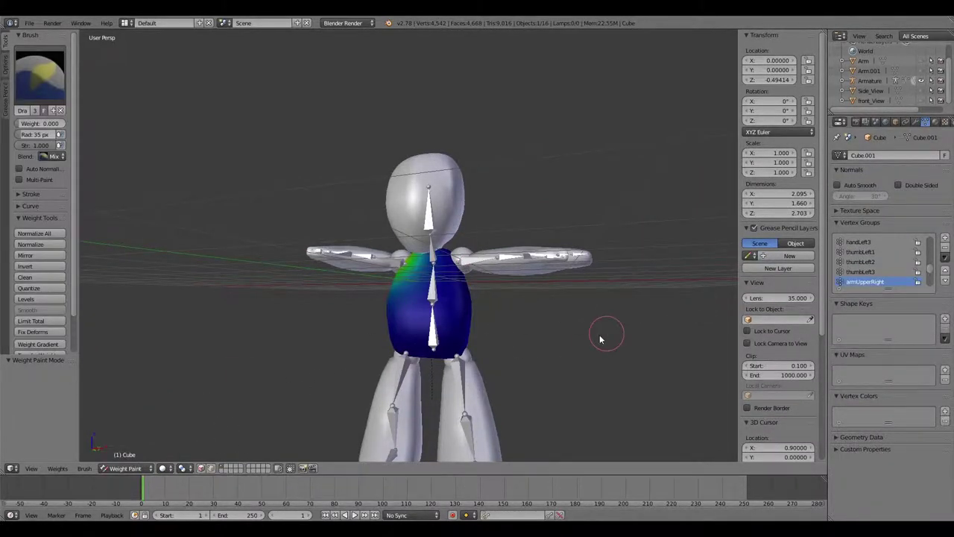
scroll(884, 269, down, 2)
alt+drag(495, 282, 590, 294)
mouse_move(423, 271)
mouse_down()
mouse_move(396, 307)
mouse_move(347, 326)
mouse_move(396, 324)
mouse_up()
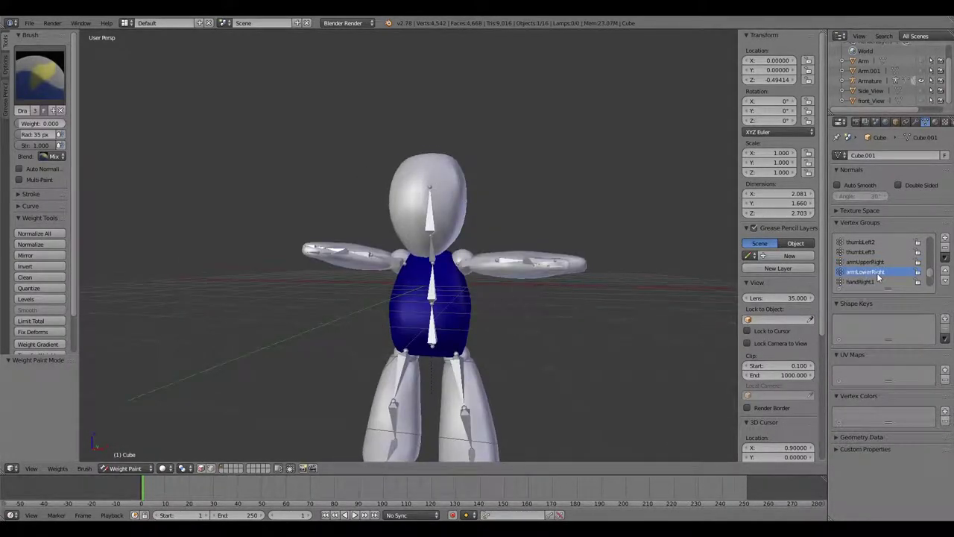
Examine the torso's weights for the remaining right arm and hand vertex groups from several sides
scroll(877, 273, down, 4)
click(864, 242)
mouse_move(463, 298)
alt+mouse_down()
mouse_move(423, 295)
mouse_move(465, 294)
alt+mouse_up()
alt+drag(463, 252, 394, 237)
alt+drag(407, 331, 485, 306)
scroll(881, 274, down, 1)
Paint weight 0 all around the torso for the legLeft1 vertex group
scroll(880, 274, up, 5)
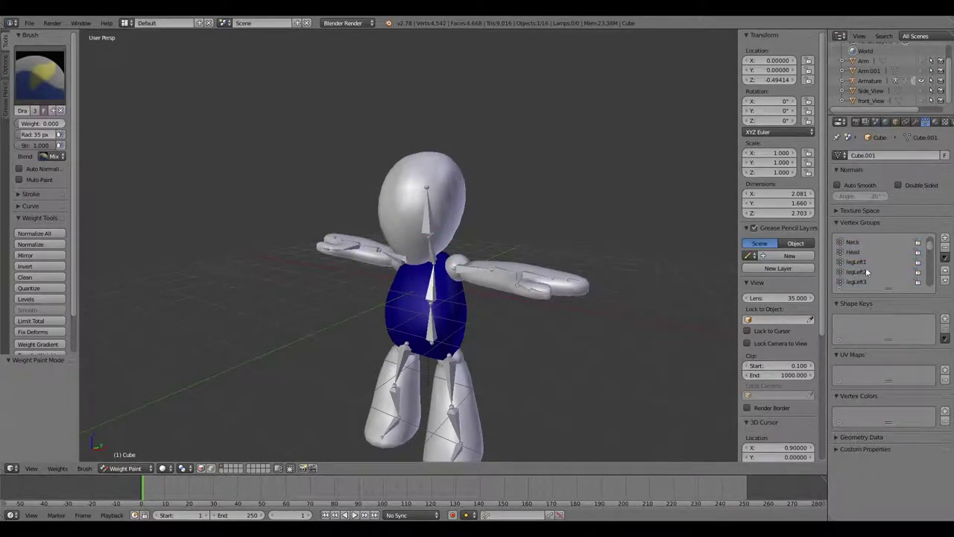
click(865, 262)
alt+drag(564, 336, 438, 345)
mouse_move(507, 333)
mouse_down()
mouse_move(416, 325)
mouse_move(440, 309)
mouse_up()
alt+drag(533, 342, 454, 351)
mouse_move(387, 300)
mouse_down()
mouse_move(368, 258)
mouse_move(417, 293)
mouse_move(455, 295)
mouse_up()
Paint weight 0 around the torso for the legRight1 vertex group
scroll(868, 278, down, 1)
click(858, 282)
alt+drag(603, 345, 422, 310)
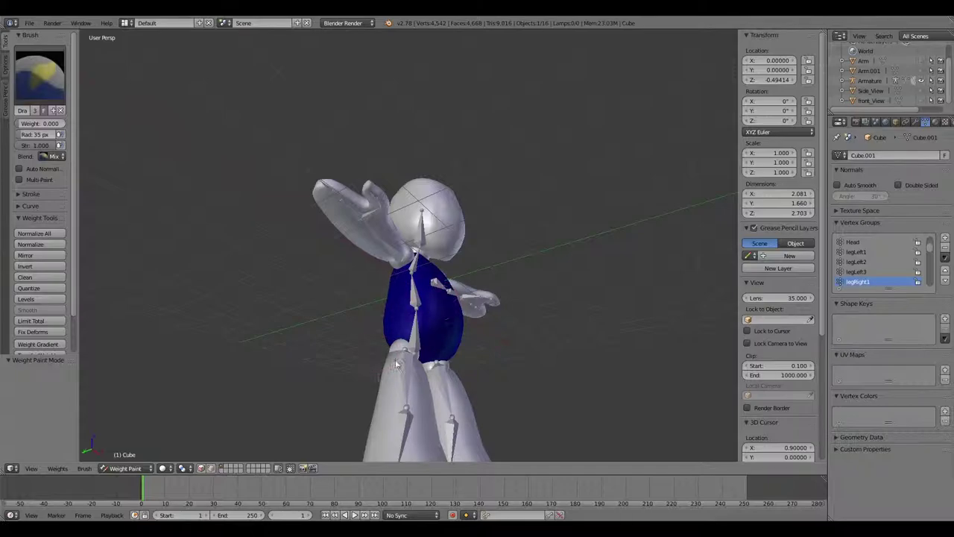
mouse_move(405, 366)
alt+mouse_down()
mouse_move(396, 373)
mouse_move(503, 304)
alt+mouse_up()
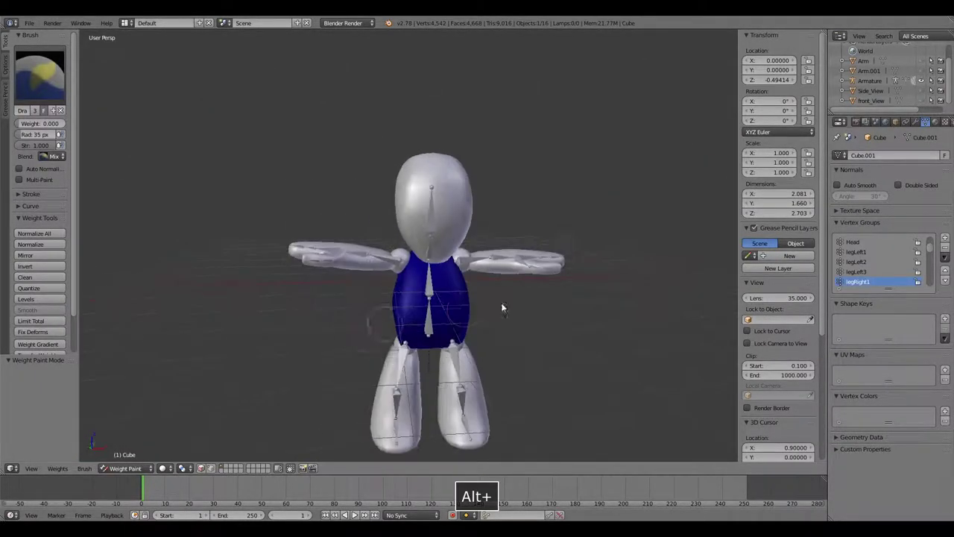
Review the LowerBack and UpperBack weights, and paint weight 0 over the top of the torso for the Neck vertex group
scroll(880, 259, up, 3)
click(861, 243)
click(861, 252)
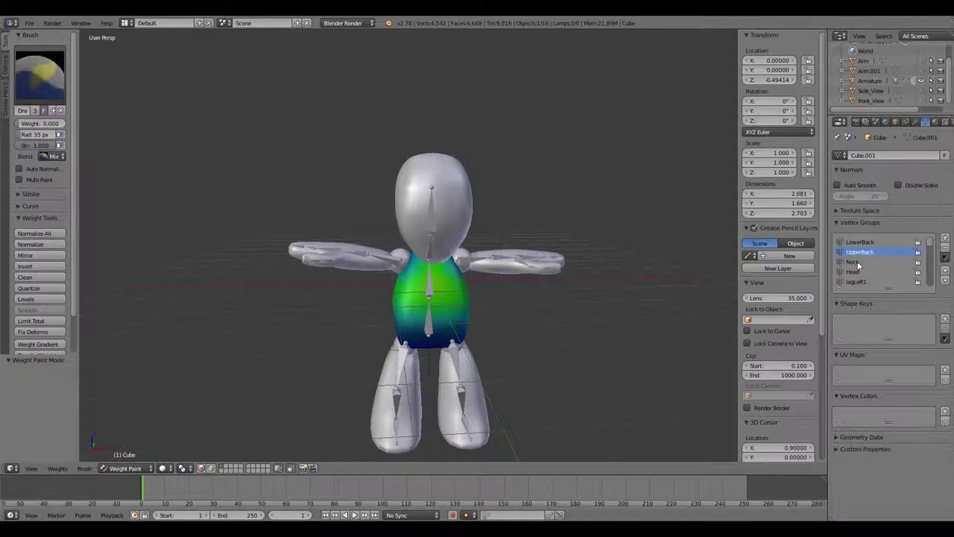
click(856, 262)
mouse_move(552, 313)
alt+mouse_down()
mouse_move(586, 295)
mouse_move(121, 328)
mouse_move(142, 324)
alt+mouse_up()
mouse_move(401, 267)
mouse_down()
mouse_move(391, 259)
mouse_move(356, 277)
mouse_move(423, 241)
mouse_move(448, 268)
mouse_up()
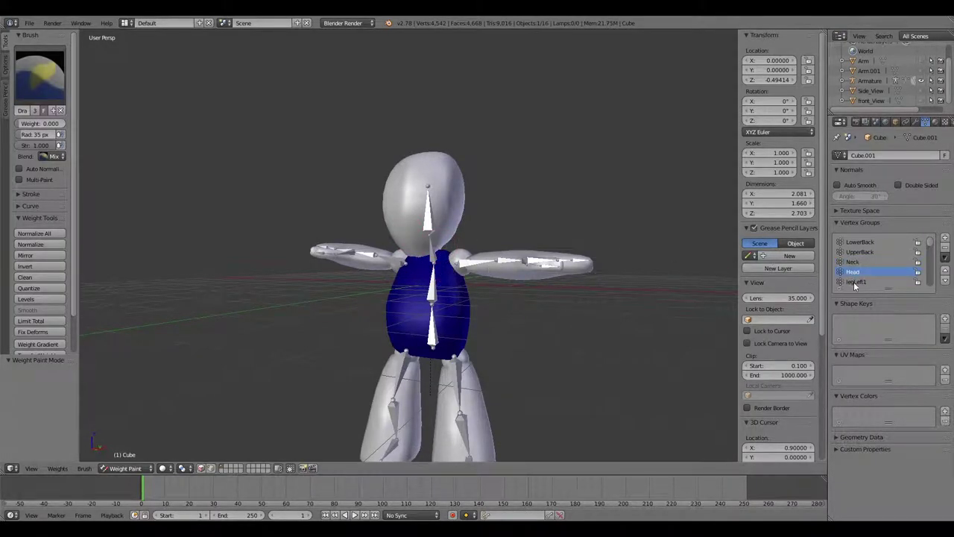
Examine the torso's weights for the remaining leg, arm, hand and thumb vertex groups
click(871, 269)
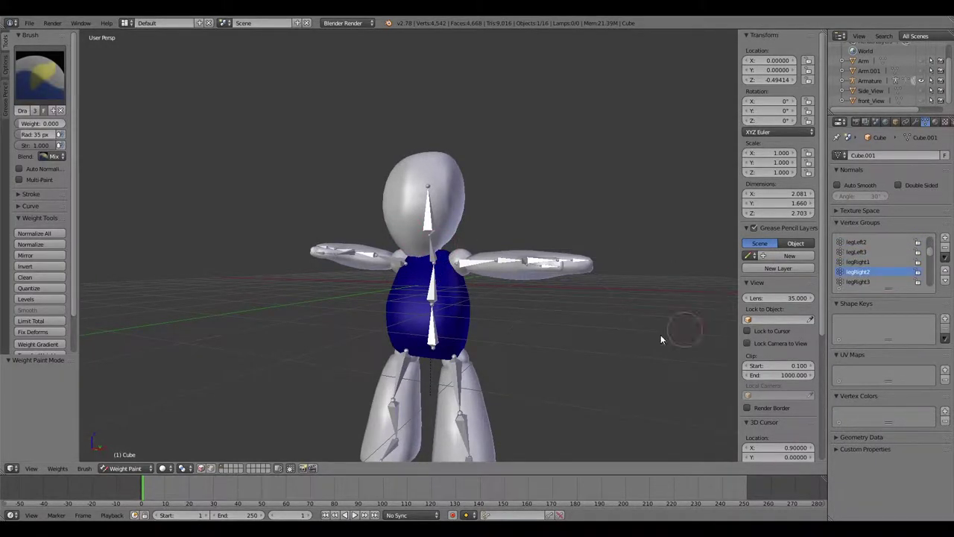
alt+drag(674, 331, 880, 245)
alt+drag(701, 288, 522, 309)
scroll(862, 282, down, 1)
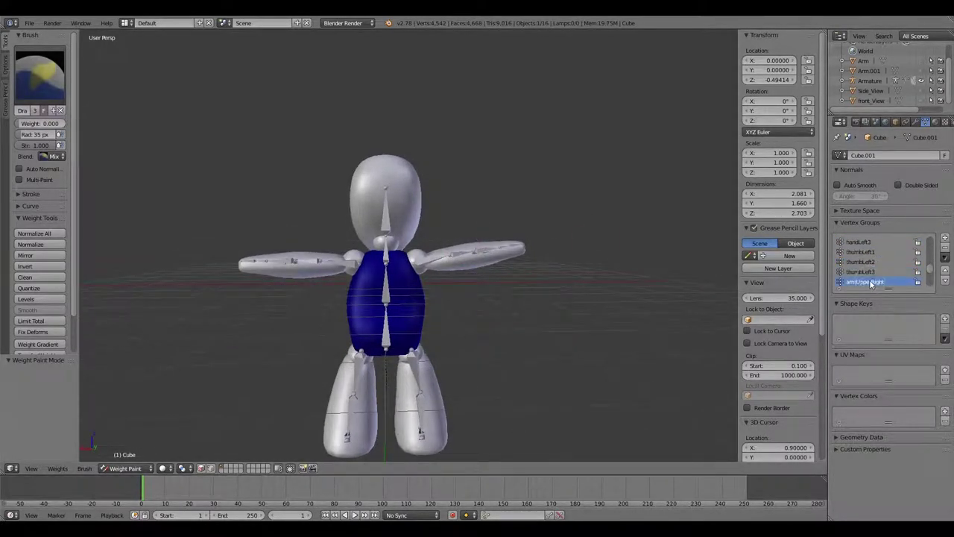
alt+drag(581, 298, 486, 294)
scroll(885, 270, down, 3)
click(863, 274)
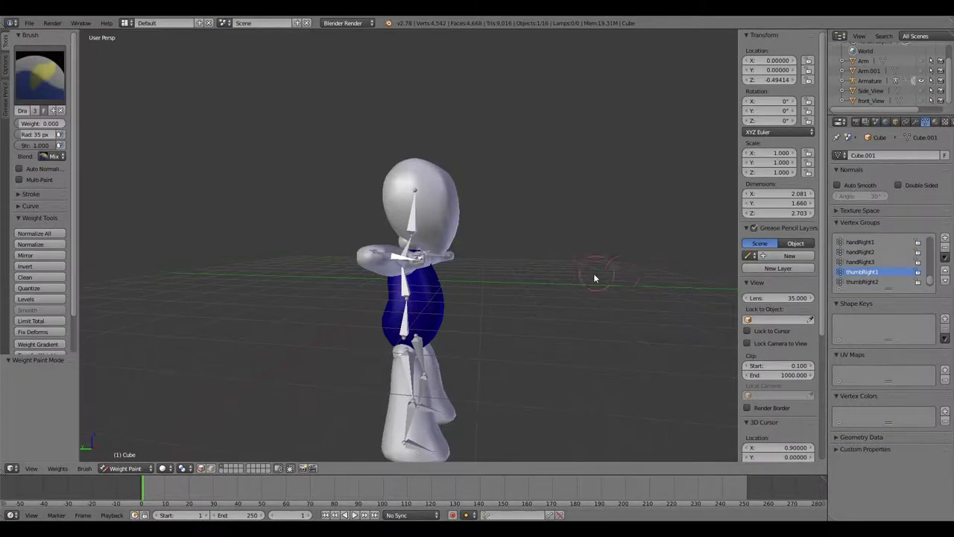
alt+drag(593, 274, 522, 277)
scroll(892, 276, down, 1)
Return the torso to Object Mode, select the Armature and switch it to Pose Mode
alt+drag(742, 300, 260, 445)
click(146, 470)
click(140, 447)
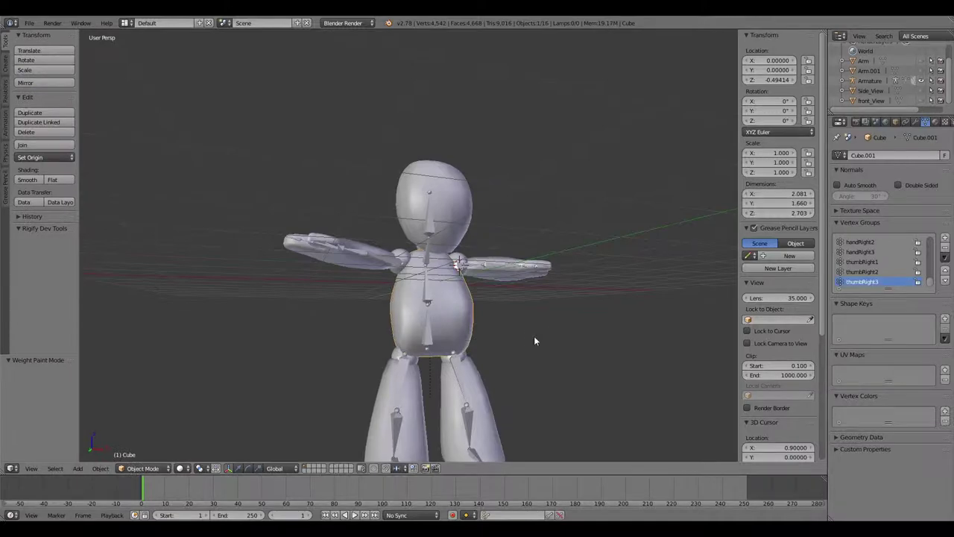
mouse_move(534, 338)
alt+mouse_down()
mouse_move(496, 356)
mouse_move(468, 345)
alt+mouse_up()
click(871, 82)
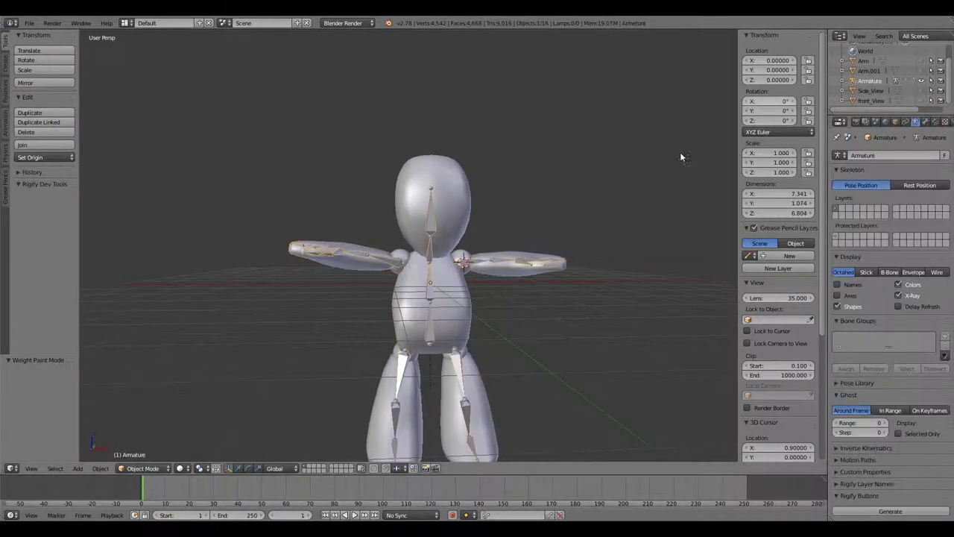
right_click(393, 261)
click(885, 83)
click(166, 470)
click(142, 435)
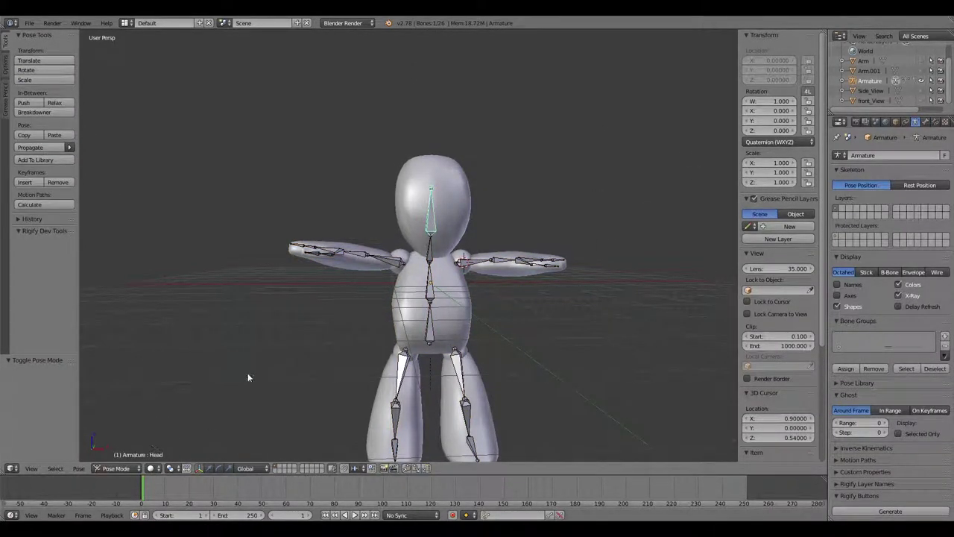
Rotate the armUpperRight bone to test how the right arm deforms
right_click(387, 267)
key(r)
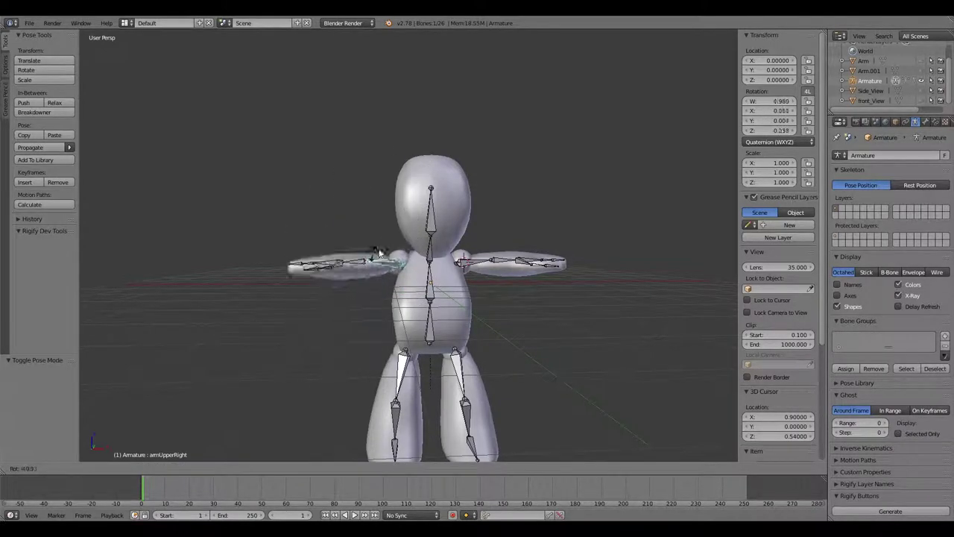
drag(385, 230, 376, 246)
Try rotating the armLowerRight bone about 39° around global Z to test the right arm's bend, and undo the rotation
alt+drag(289, 160, 340, 226)
key(q)
key(r)
key(z)
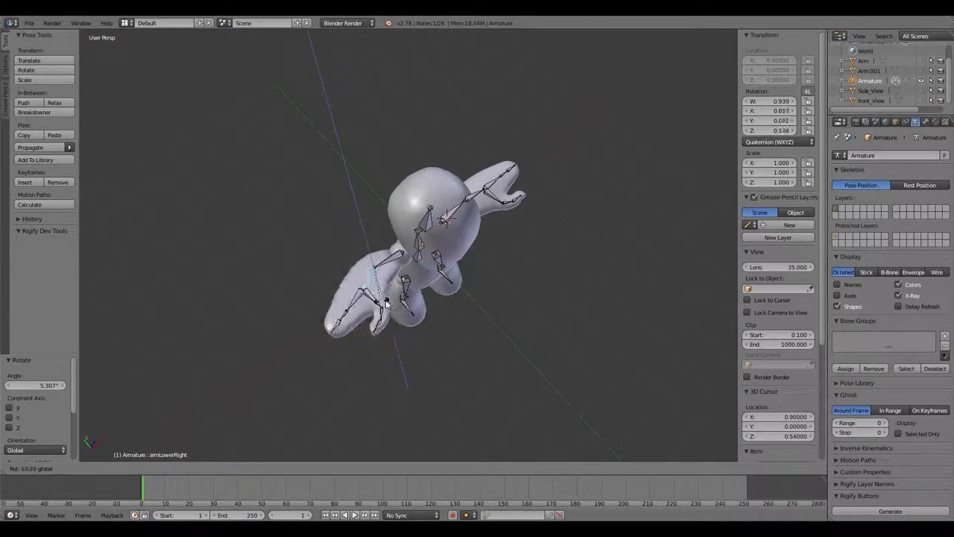
click(392, 300)
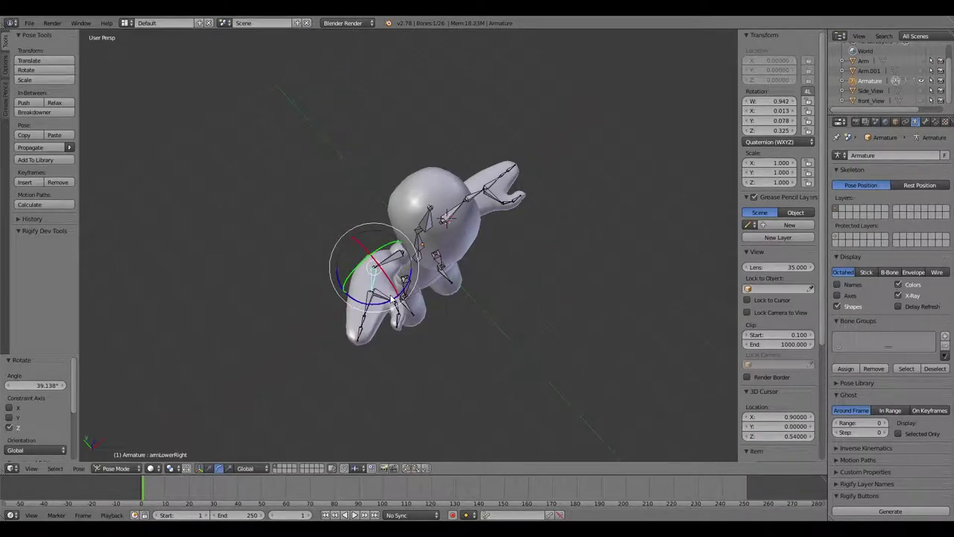
alt+drag(410, 343, 387, 258)
key(ctrl+z)
Rotate armUpperRight about -19° around global Y and set its X and Y rotation values to 0
key(r)
key(y)
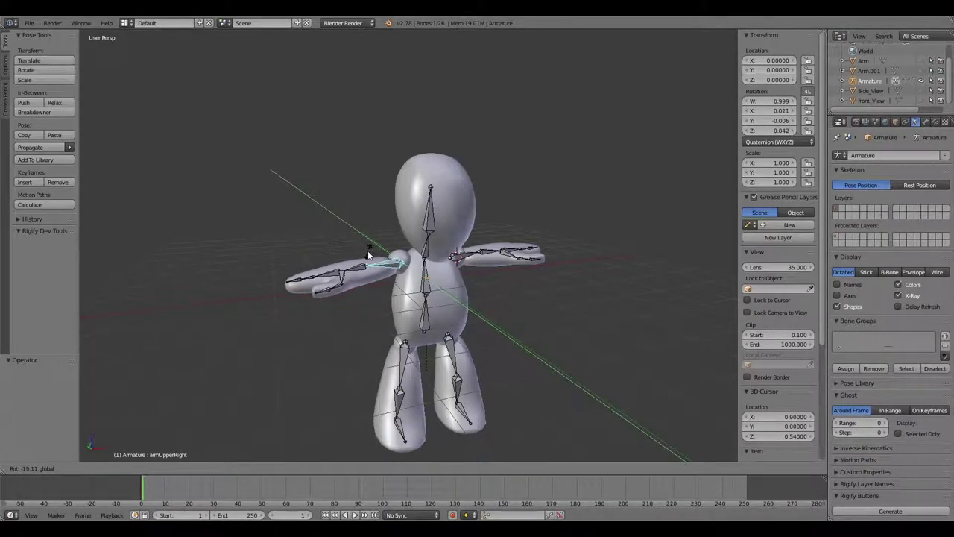
click(367, 255)
right_click(488, 256)
right_click(389, 267)
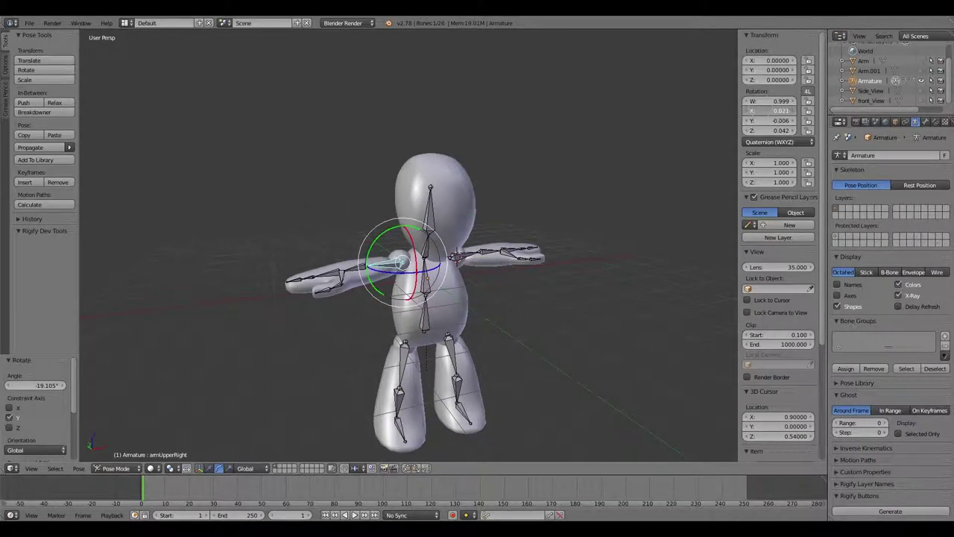
click(770, 121)
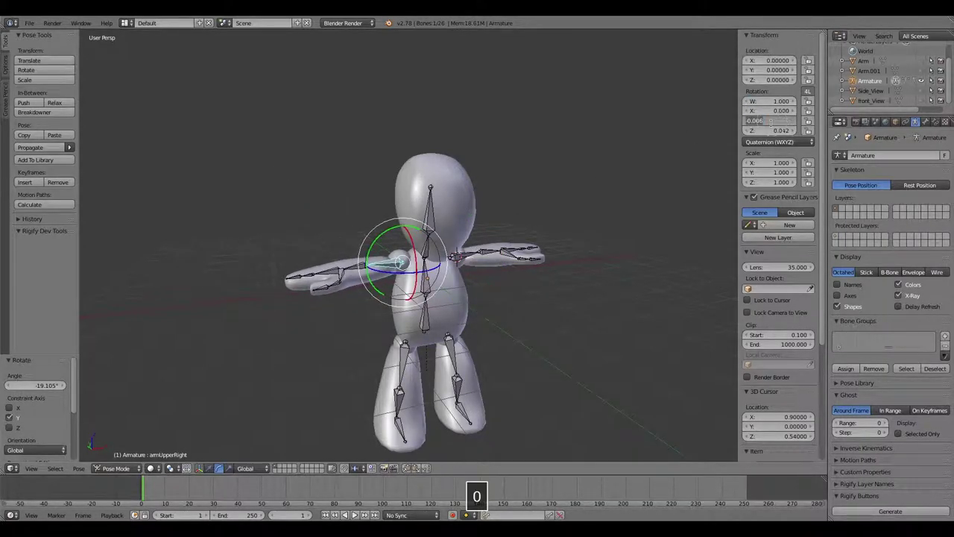
text(0)
key(Return)
Try rotating the right hand's thumb bones to test their deformation, and undo the rotations
right_click(343, 276)
alt+drag(342, 284, 376, 300)
key(ctrl+z)
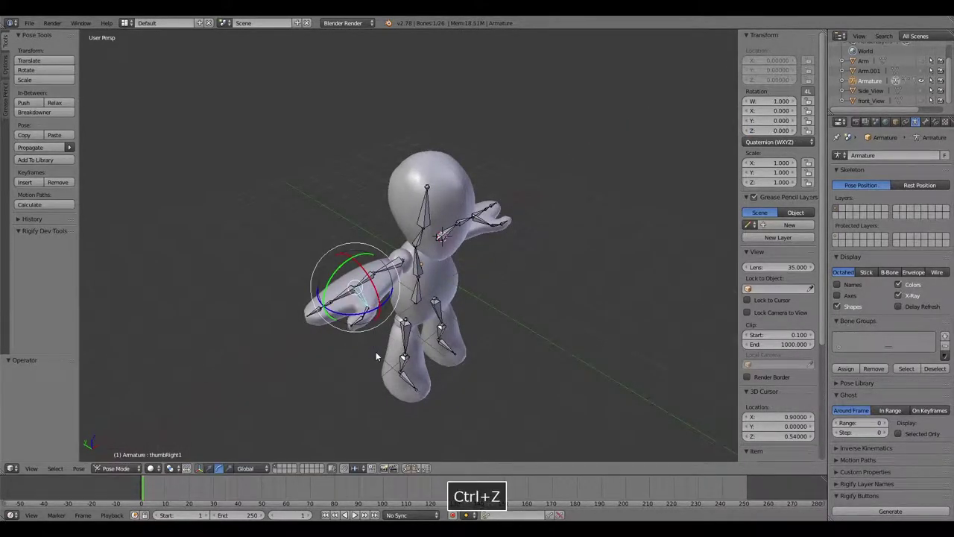
key(q)
drag(389, 313, 383, 326)
key(q)
key(ctrl+z)
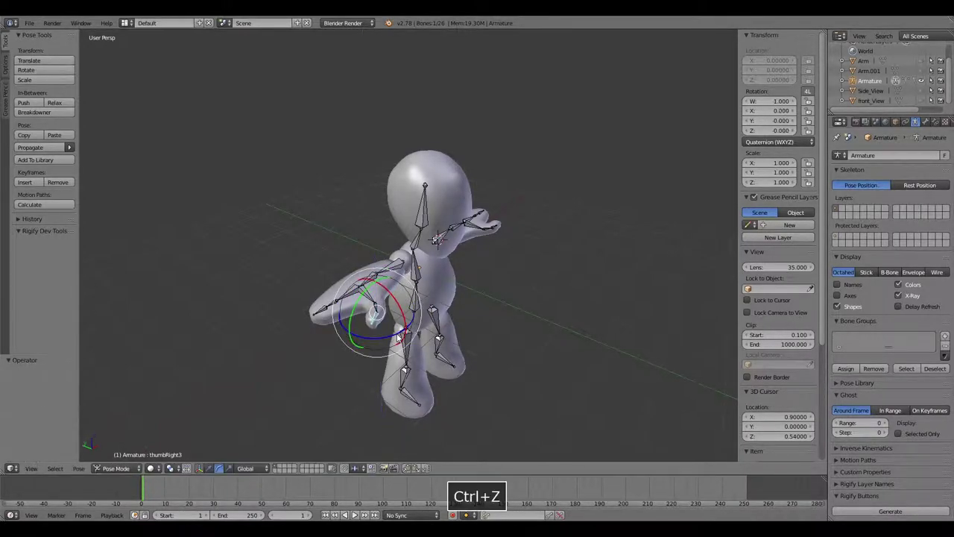
Rotate the legLeft1 and legLeft2 bones, with legLeft2 about 56° around global X, to test the left leg's bending
alt+drag(574, 326, 463, 271)
right_click(468, 388)
scroll(470, 391, down, 3)
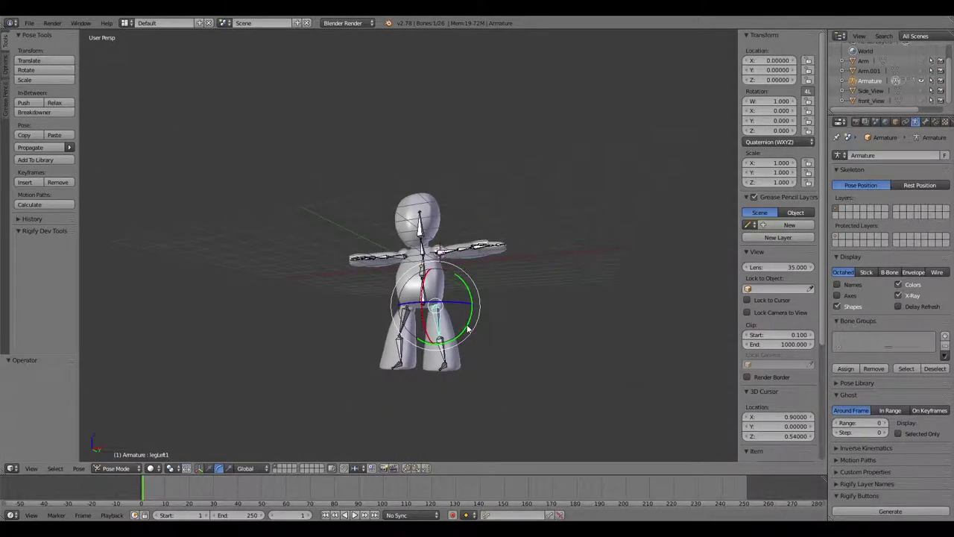
drag(468, 330, 487, 322)
key(q)
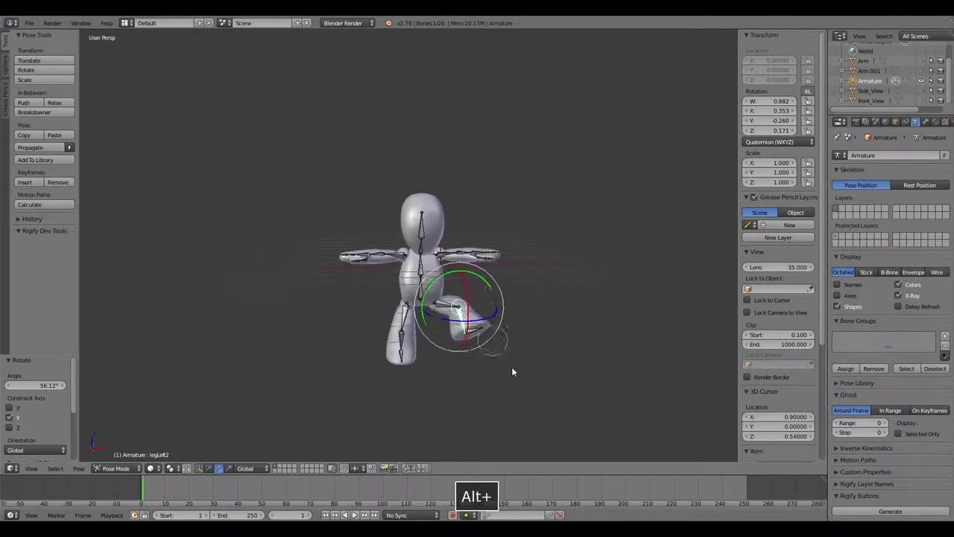
alt+drag(510, 365, 546, 390)
drag(475, 294, 468, 313)
alt+drag(515, 343, 492, 332)
scroll(507, 373, up, 4)
Switch the transform orientation to Local and rotate the left leg bones around their local X axis to test the knee
key(shift+w)
key(alt+space)
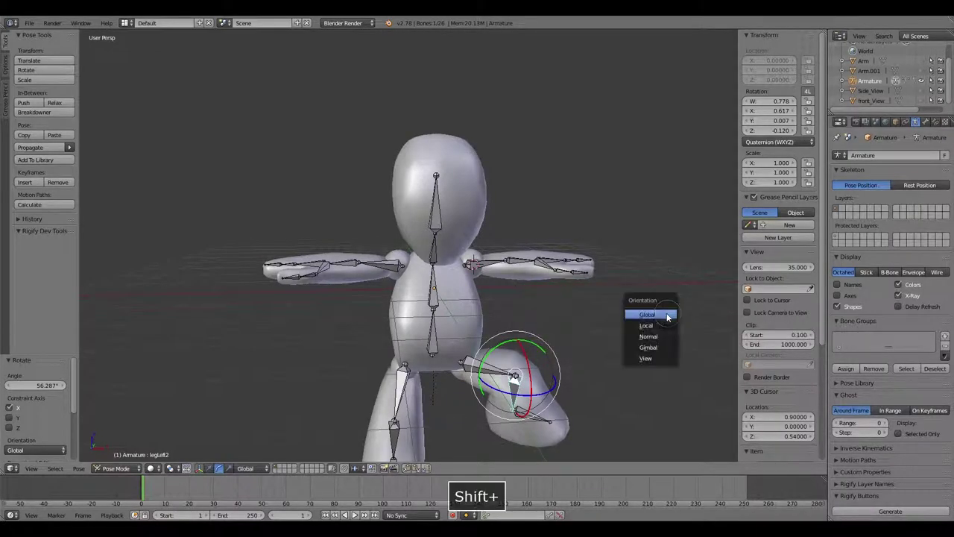
click(645, 326)
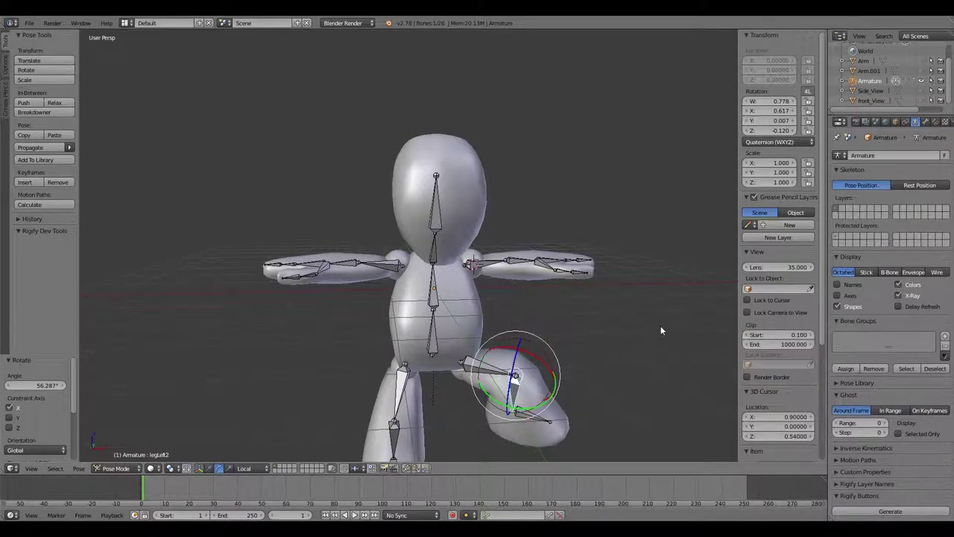
alt+drag(660, 326, 589, 336)
key(r)
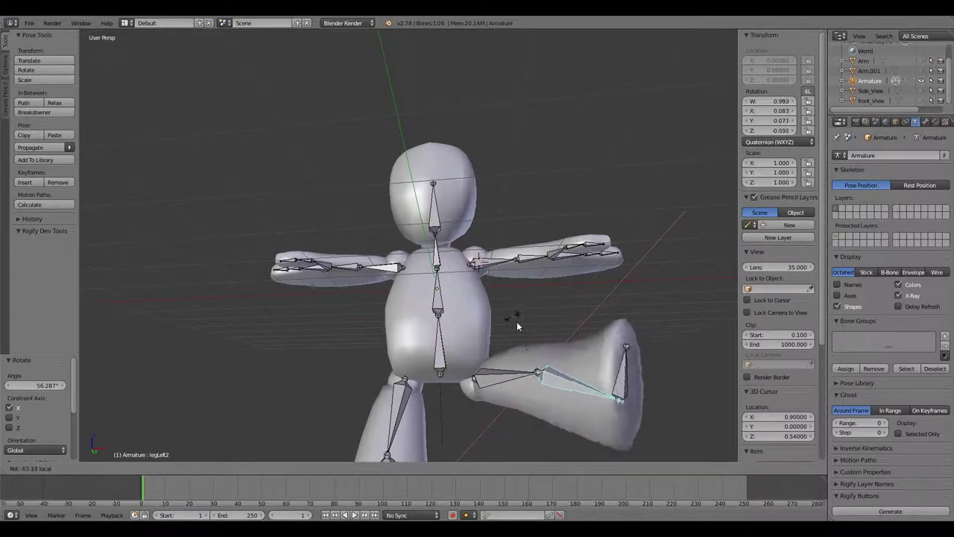
drag(538, 343, 517, 355)
key(q)
click(496, 362)
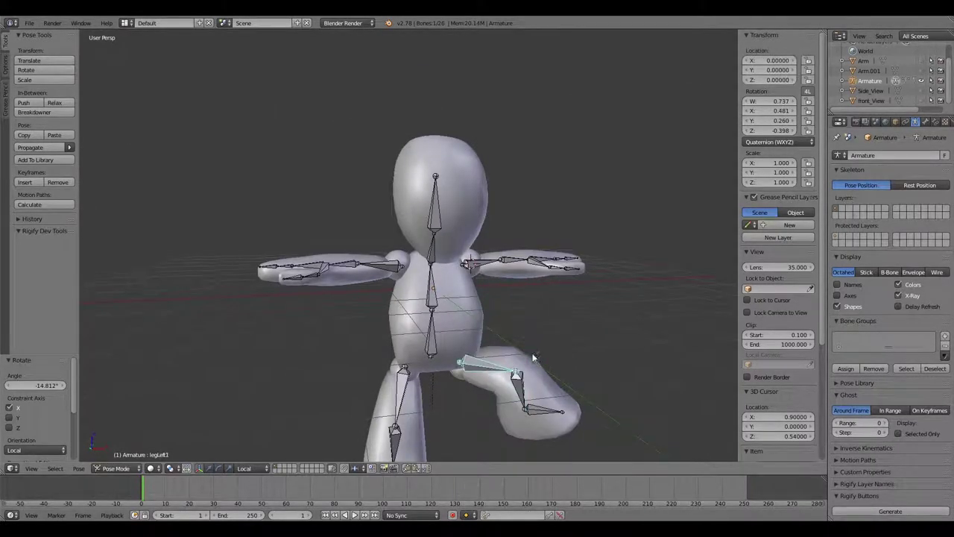
Undo the test rotations of the left leg bones
alt+drag(573, 343, 501, 370)
key(ctrl+z)
key(ctrl+z)
key(ctrl+z)
key(w)
key(ctrl+z)
scroll(519, 399, down, 2)
middle_drag(519, 401, 525, 384)
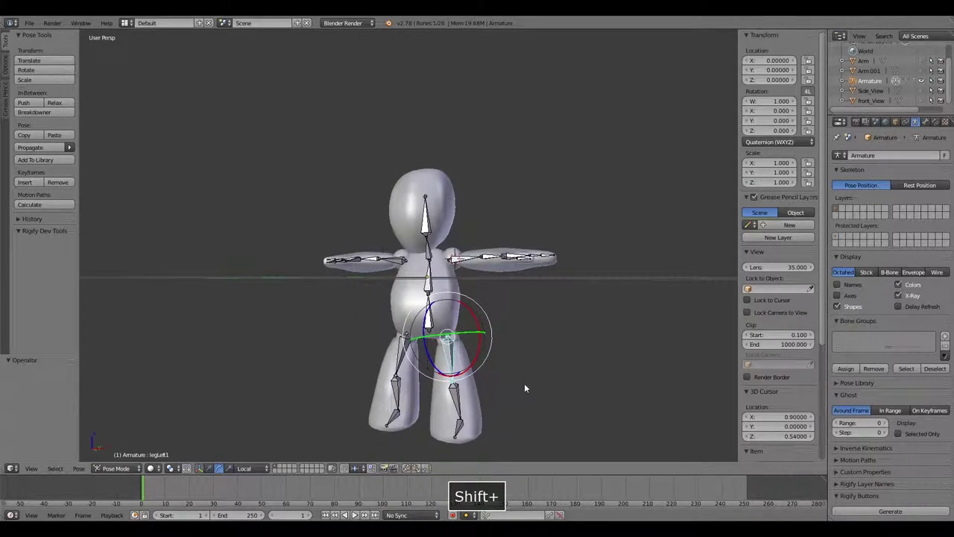
Try rotating the legLeft3 bone to test the left foot's deformation, and undo the rotation
click(524, 400)
mouse_move(525, 399)
alt+mouse_down()
mouse_move(550, 372)
mouse_move(447, 377)
mouse_move(520, 381)
alt+mouse_up()
key(shift+space)
click(550, 360)
right_click(461, 423)
alt+drag(461, 425, 573, 357)
key(ctrl+z)
Select all bones, create a new pose library for the armature and store the current pose in it as T-Pose
key(a)
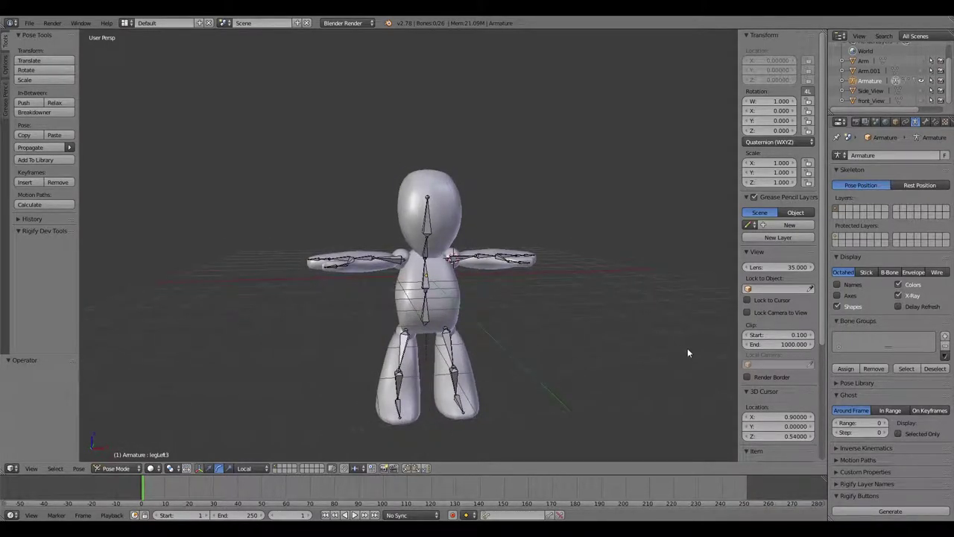
key(a)
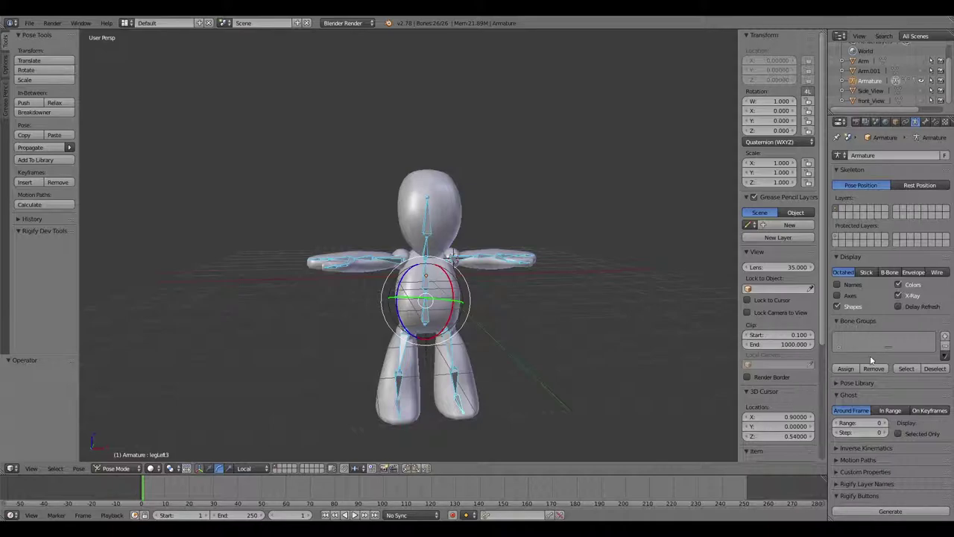
click(925, 123)
scroll(897, 291, down, 5)
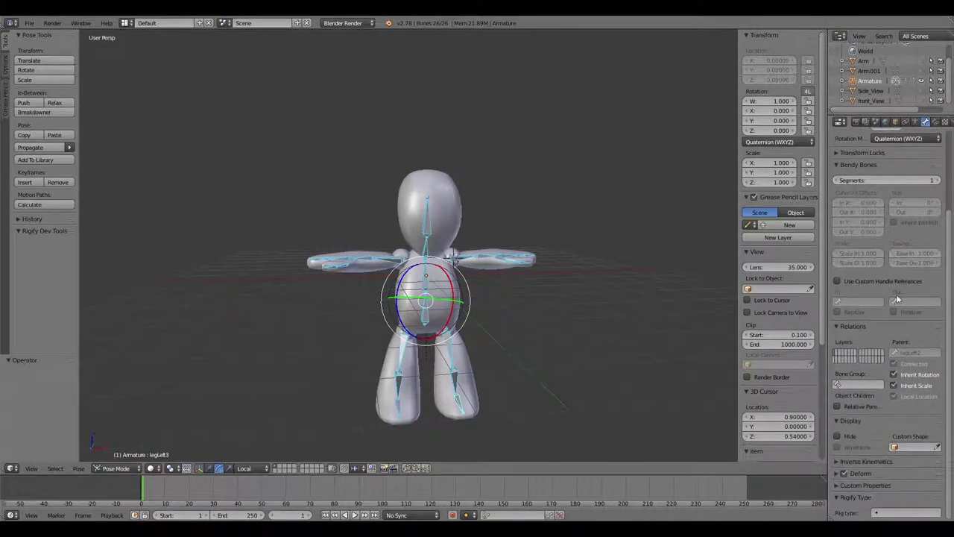
scroll(898, 299, up, 5)
click(915, 121)
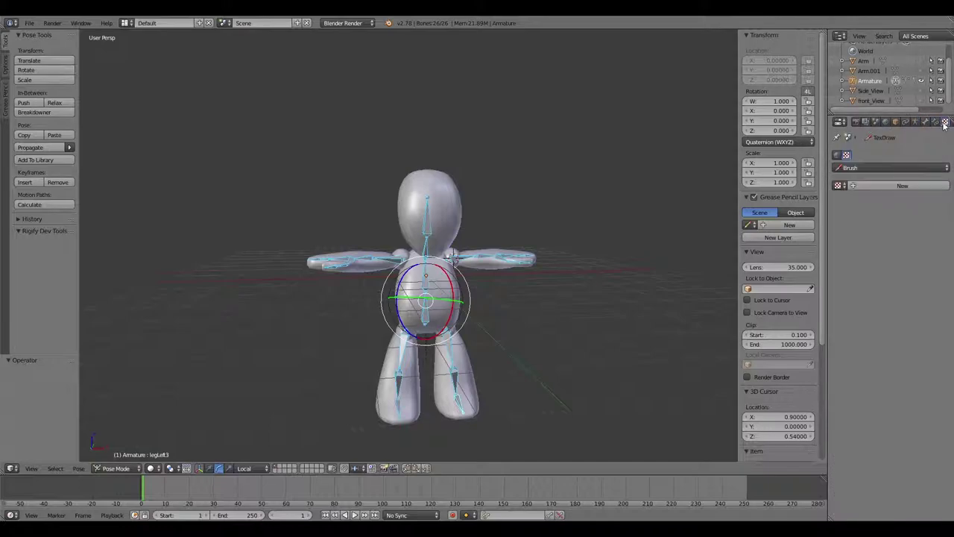
click(850, 383)
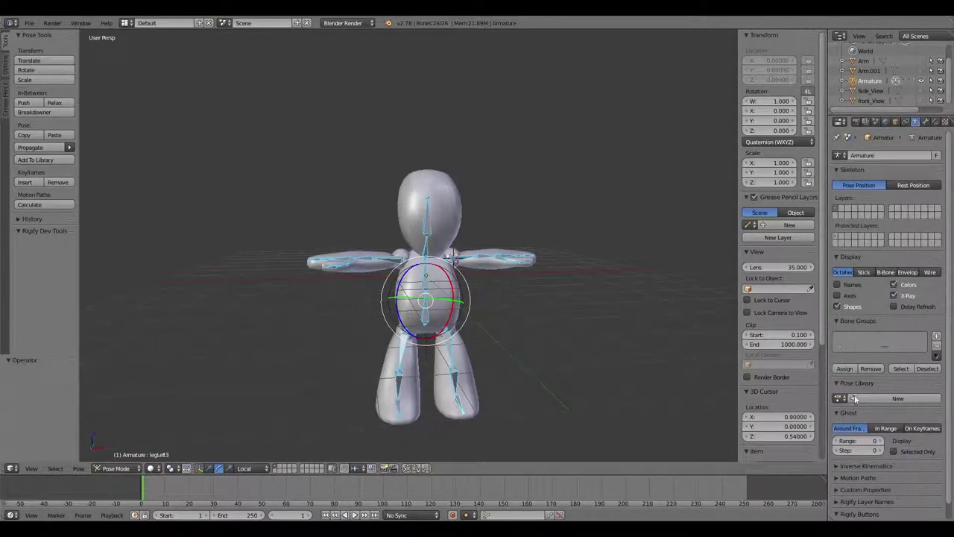
click(863, 398)
click(937, 410)
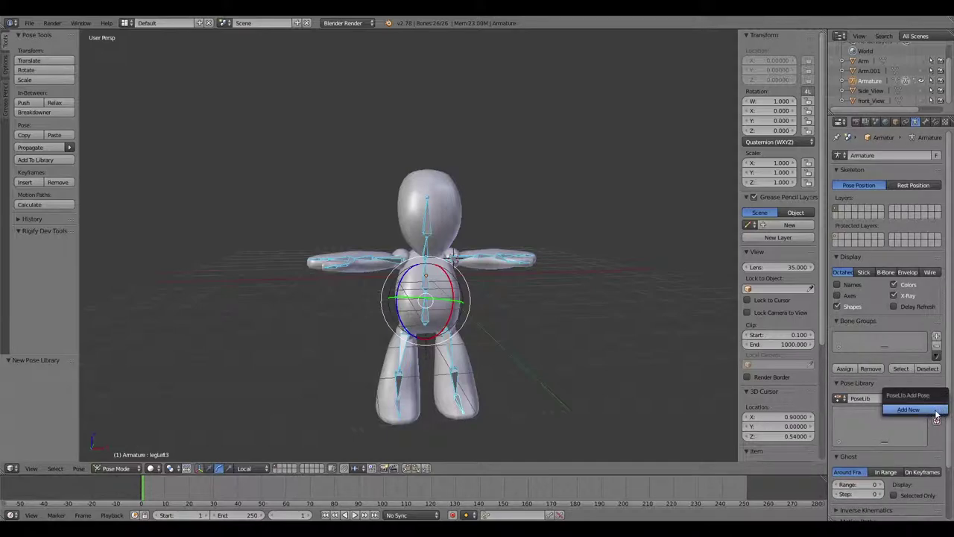
click(925, 412)
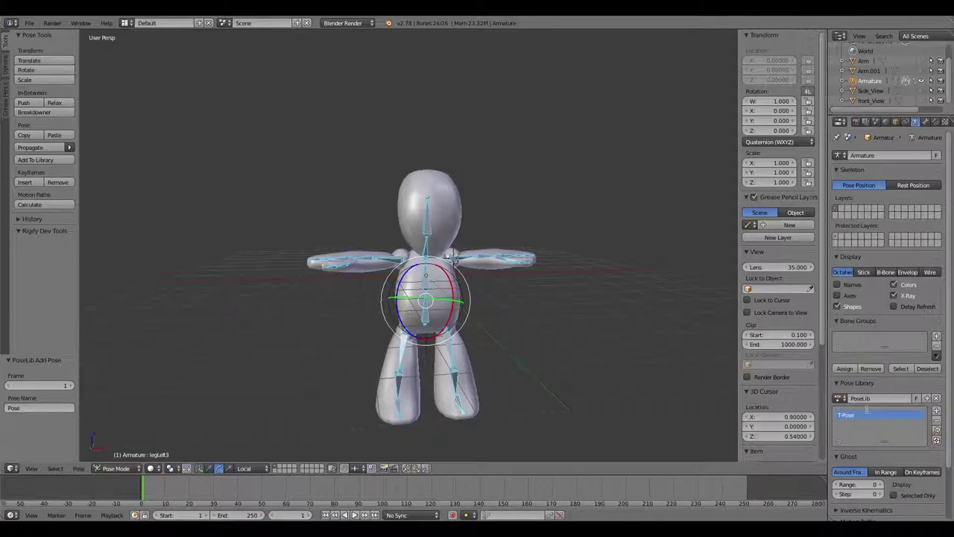
key(Return)
Lower the left arm by rotating armUpperLeft about -65° around its local X axis
key(a)
right_click(463, 256)
alt+drag(572, 312, 520, 316)
drag(473, 237, 477, 276)
alt+drag(543, 319, 593, 306)
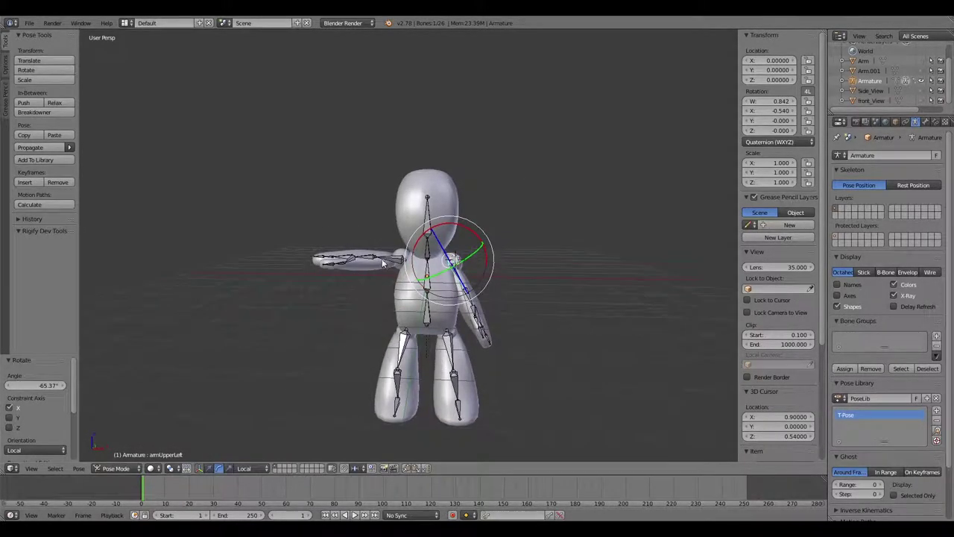
Set the transform orientation to Global and lower the right arm by rotating armUpperRight about -68° around Y
alt+drag(435, 246, 504, 304)
key(shift+space)
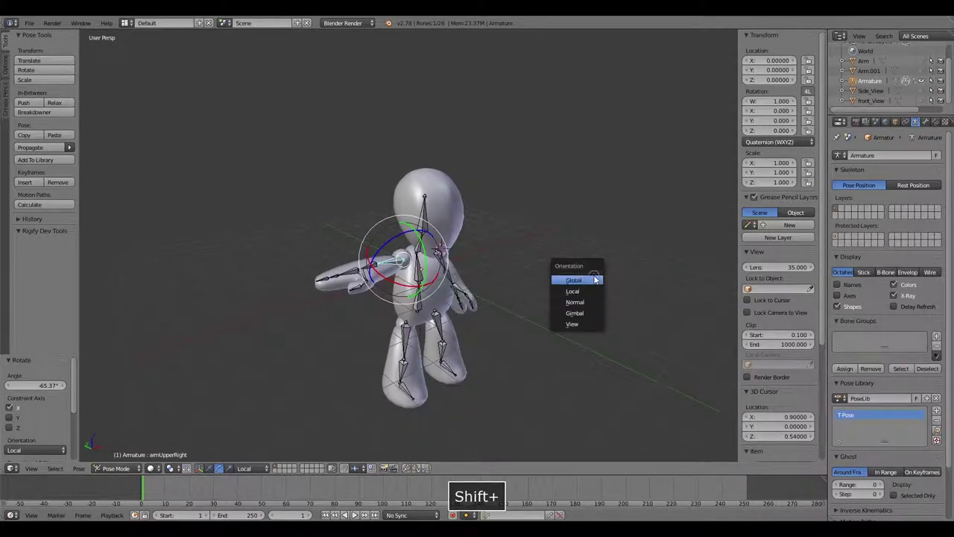
click(599, 279)
drag(380, 242, 381, 274)
alt+drag(554, 352, 479, 300)
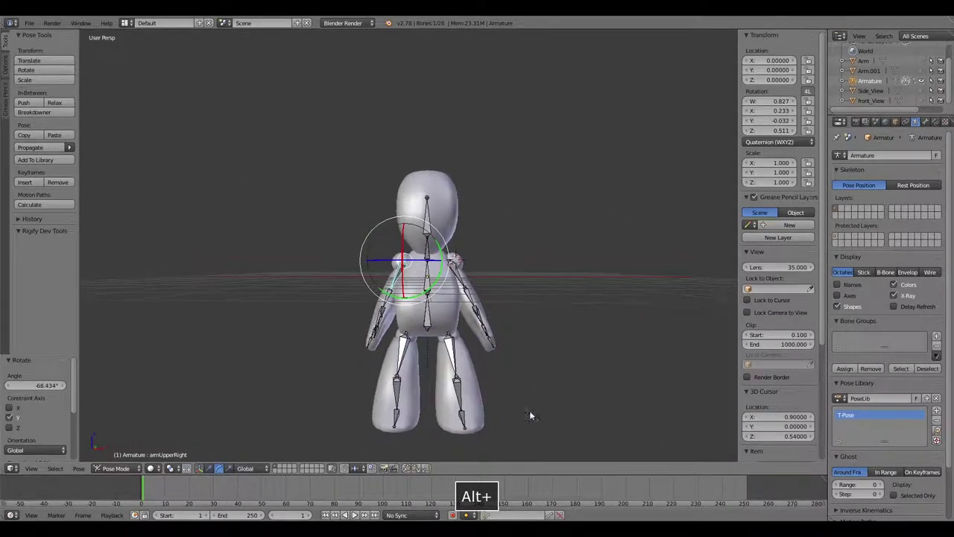
Raise both upper leg bones by rotating each about -79° around X, and tilt the Head bone about -27° around Y
right_click(455, 364)
drag(452, 367, 446, 337)
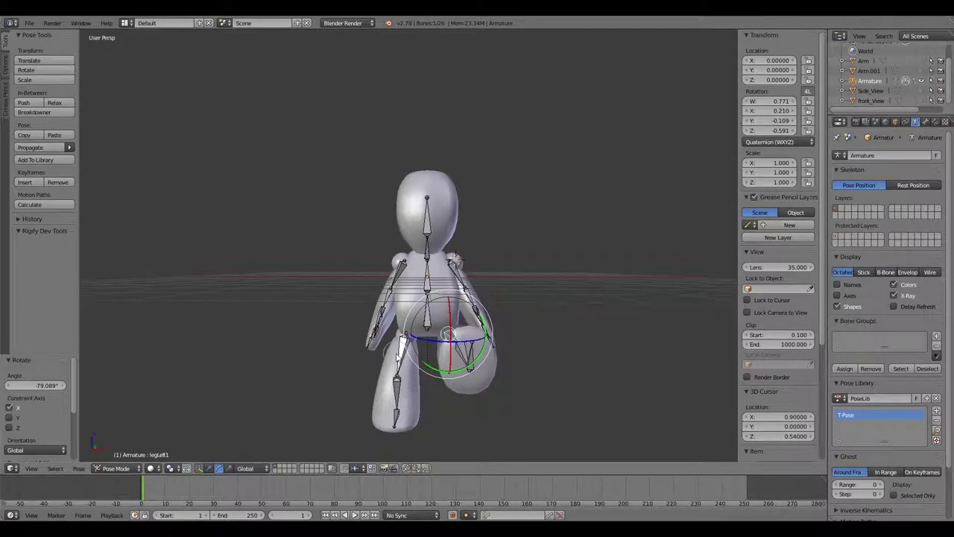
right_click(400, 354)
drag(403, 366, 399, 336)
right_click(423, 223)
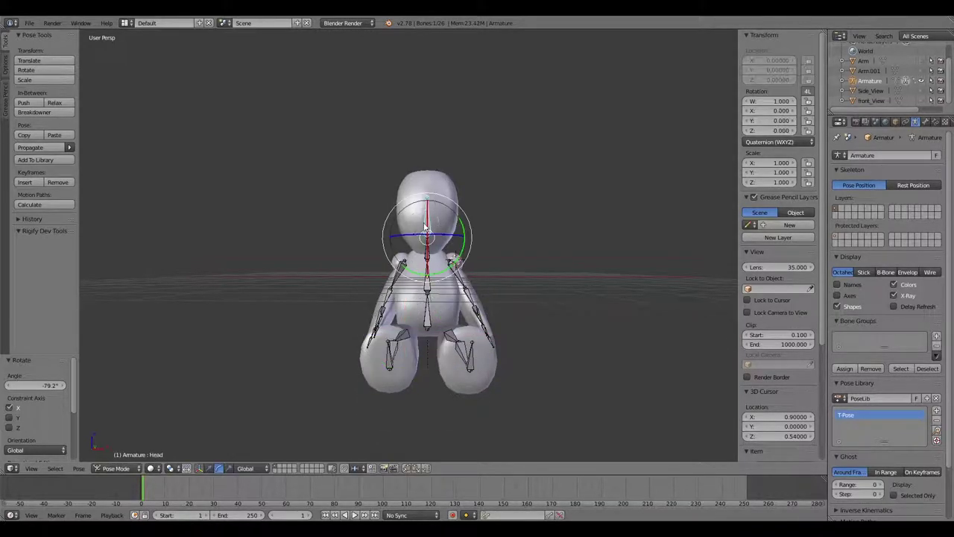
drag(461, 229, 451, 217)
alt+drag(545, 250, 547, 437)
Apply the stored T-Pose from the pose library to all bones, deselect them and save the file
key(a)
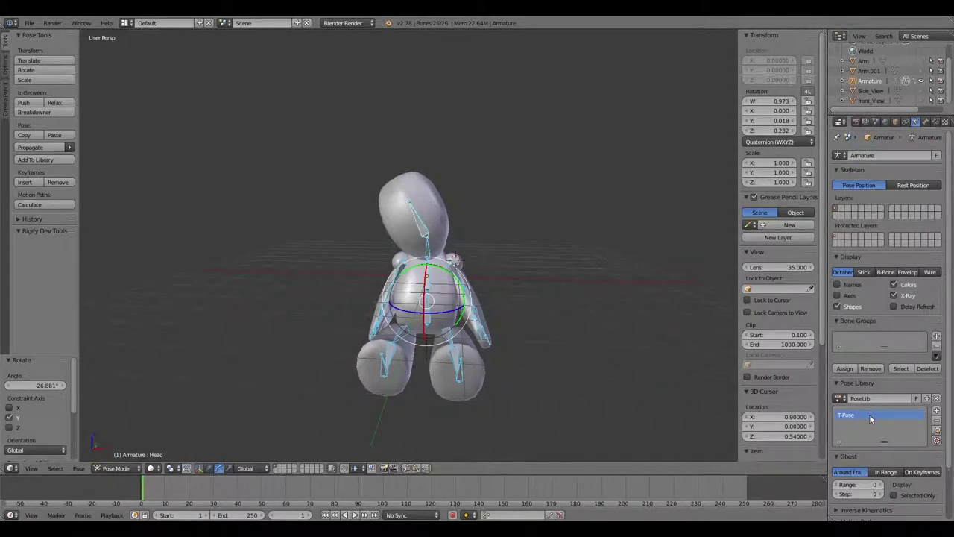
click(936, 435)
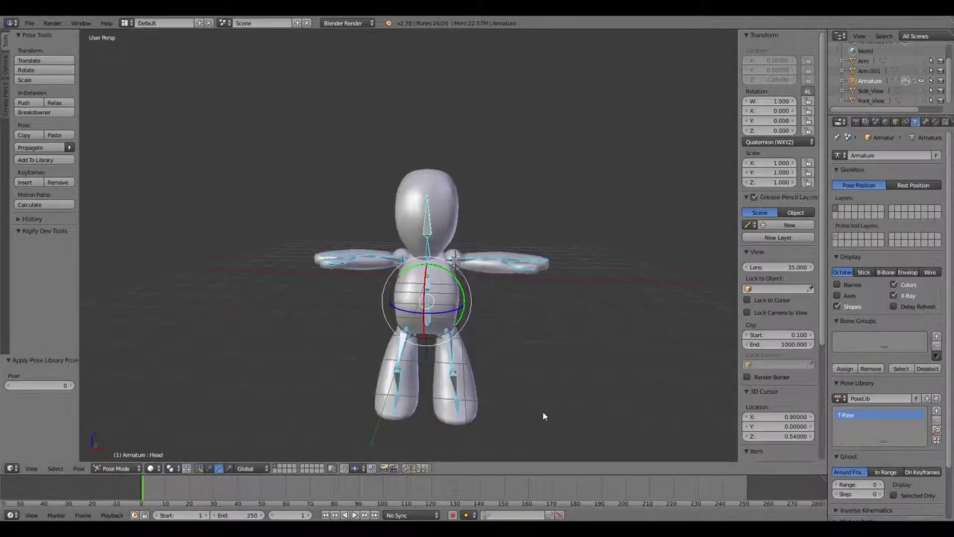
alt+drag(543, 411, 617, 374)
key(a)
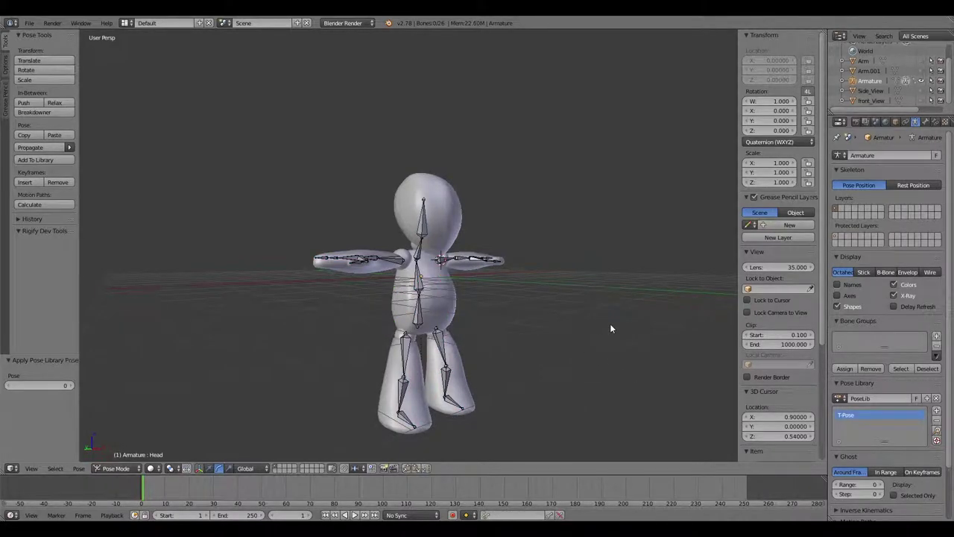
key(ctrl+s)
click(612, 331)
Rotate armUpperRight around global Y so the right arm hangs down beside the body
alt+drag(611, 333, 571, 336)
scroll(581, 368, up, 2)
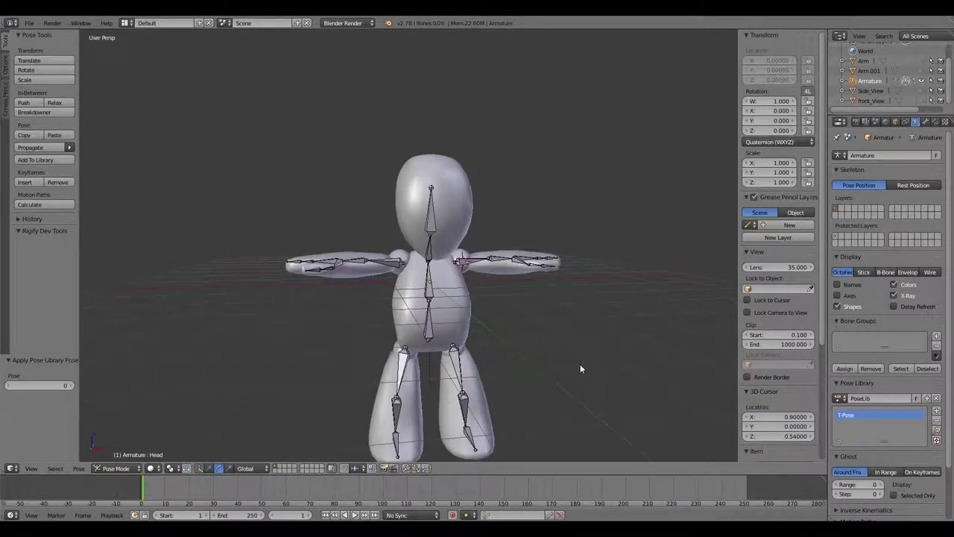
mouse_move(550, 376)
alt+mouse_down()
mouse_move(536, 370)
mouse_move(564, 375)
mouse_move(540, 375)
alt+mouse_up()
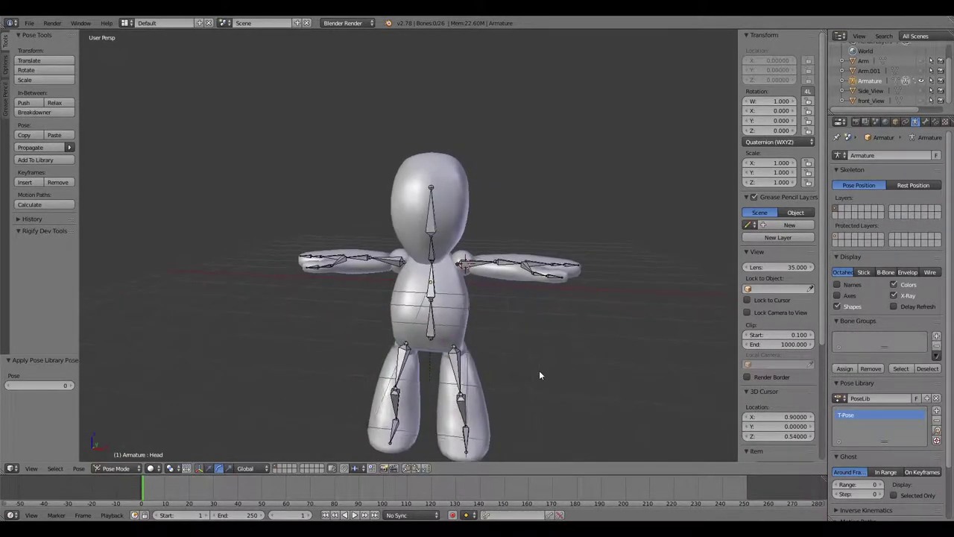
right_click(393, 258)
alt+drag(393, 260, 431, 263)
drag(369, 244, 367, 250)
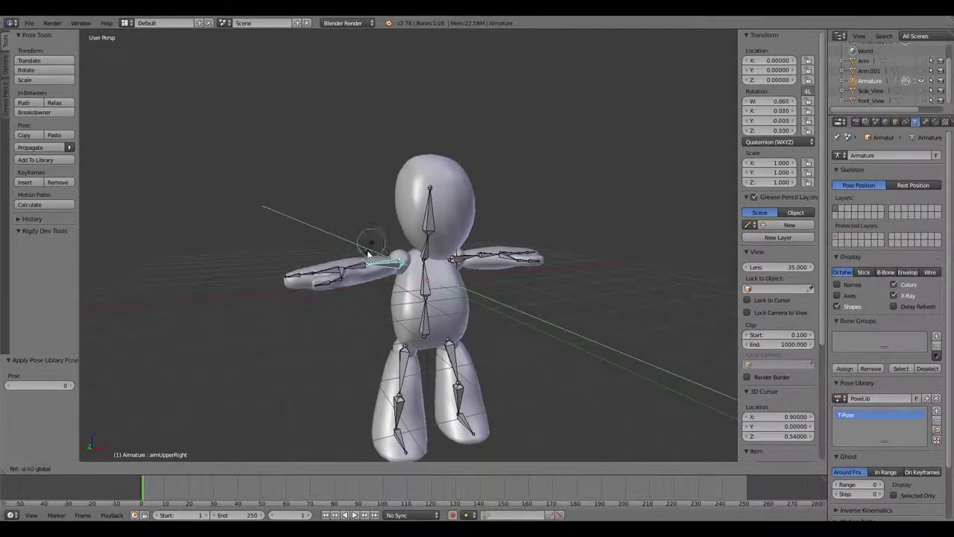
click(368, 284)
Rotate armUpperLeft about 67° around global Y so the left arm hangs down beside the body
alt+drag(529, 311, 509, 318)
right_click(484, 261)
drag(495, 244, 495, 301)
alt+drag(505, 330, 539, 327)
Select all bones and add the current pose to the pose library as ArmsDown
alt+drag(526, 379, 289, 126)
scroll(548, 417, down, 2)
key(b)
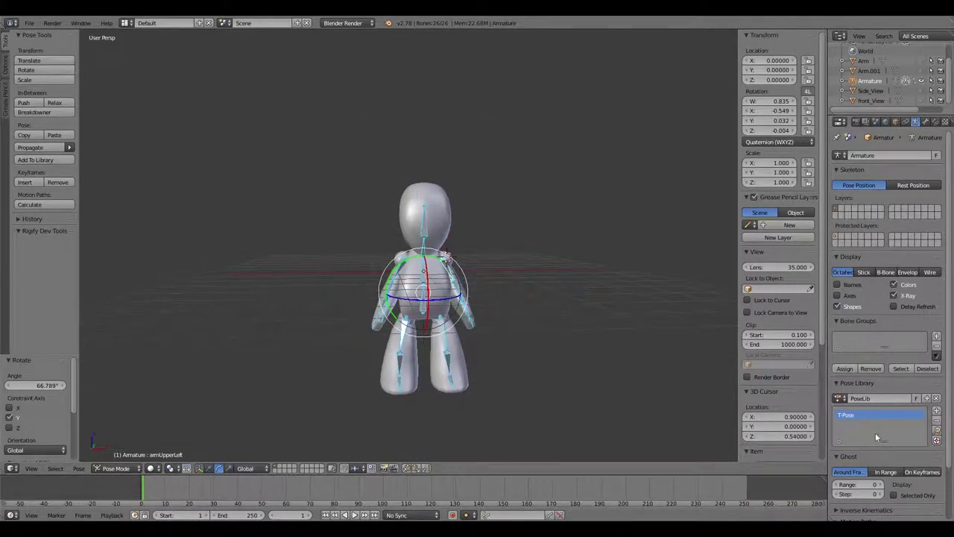
click(936, 410)
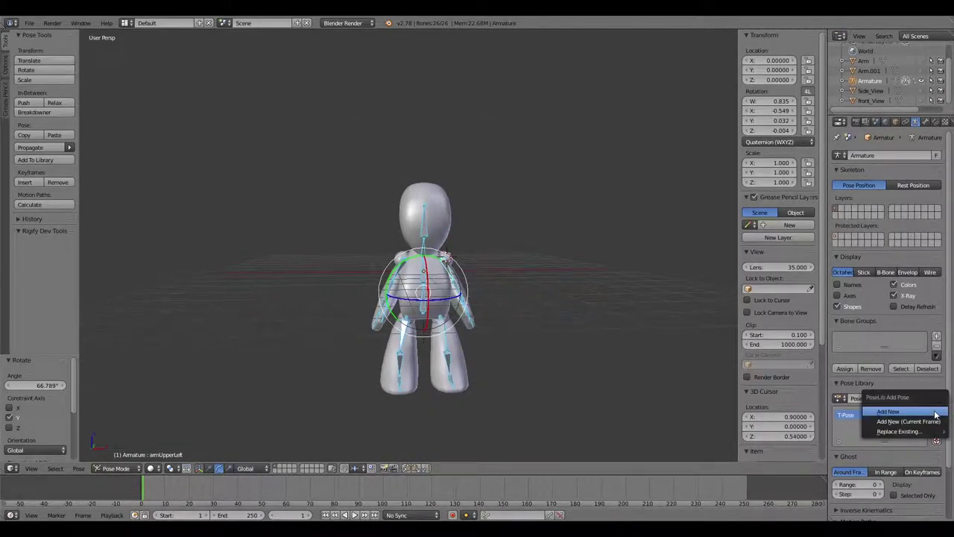
click(934, 412)
double_click(852, 427)
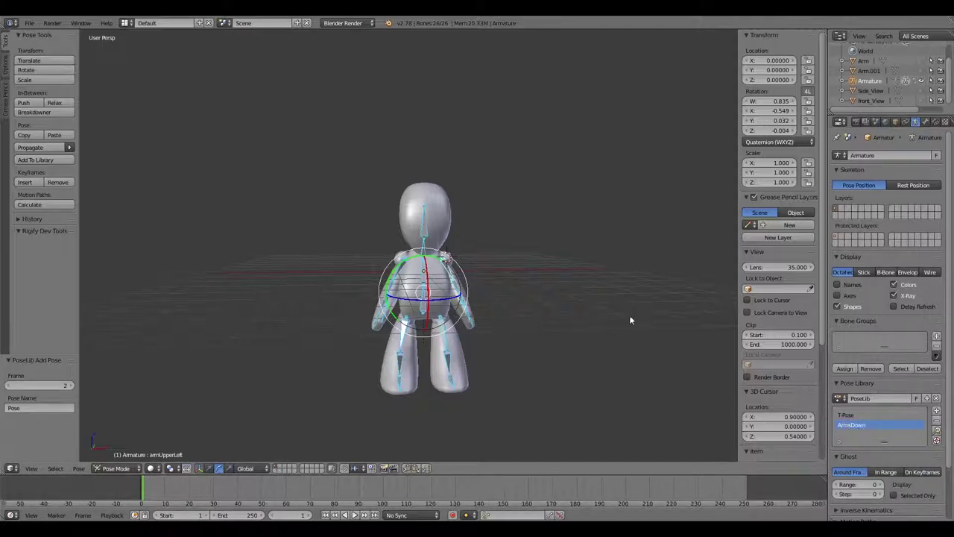
Apply the stored T-Pose and ArmsDown poses to all bones in turn, and undo back to the T-Pose with nothing selected
key(a)
key(a)
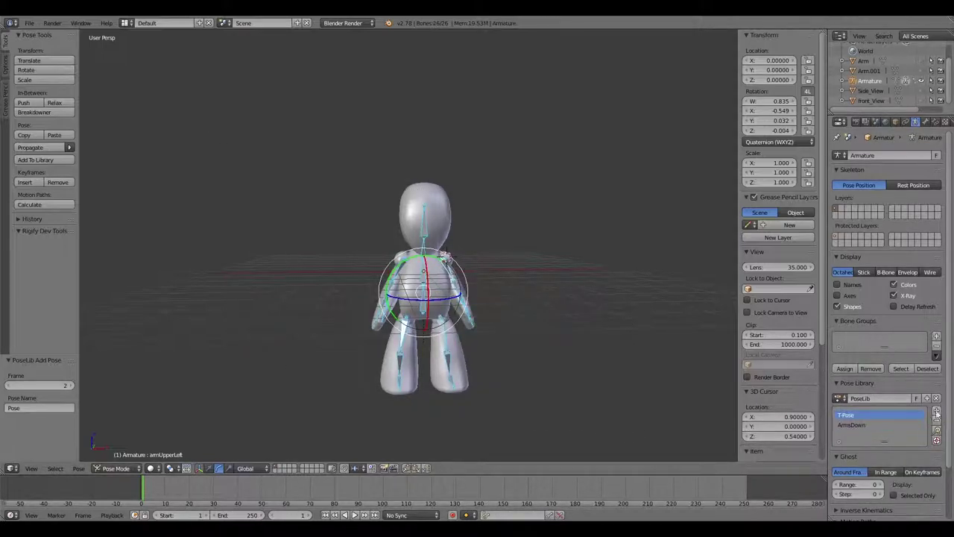
click(938, 430)
click(937, 435)
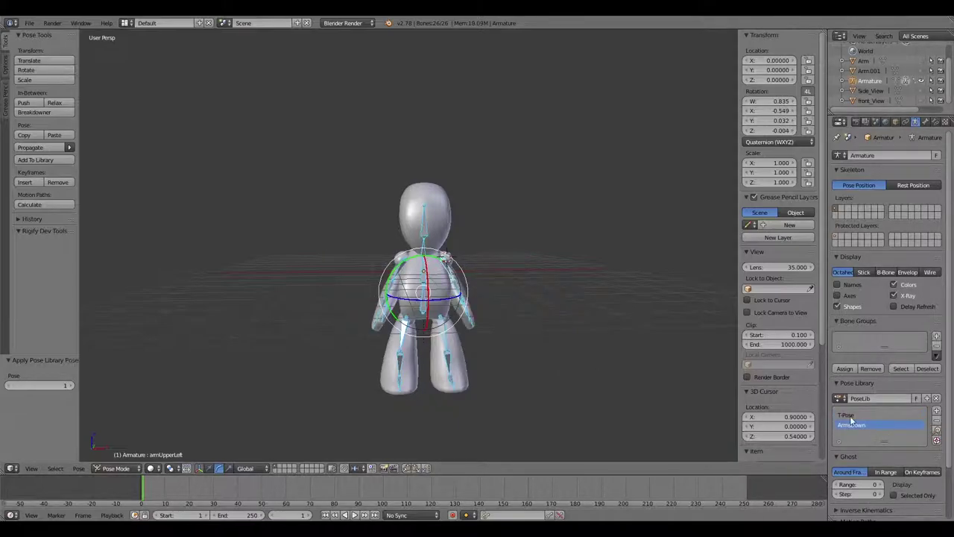
key(ctrl+z)
key(ctrl+z)
scroll(597, 331, up, 4)
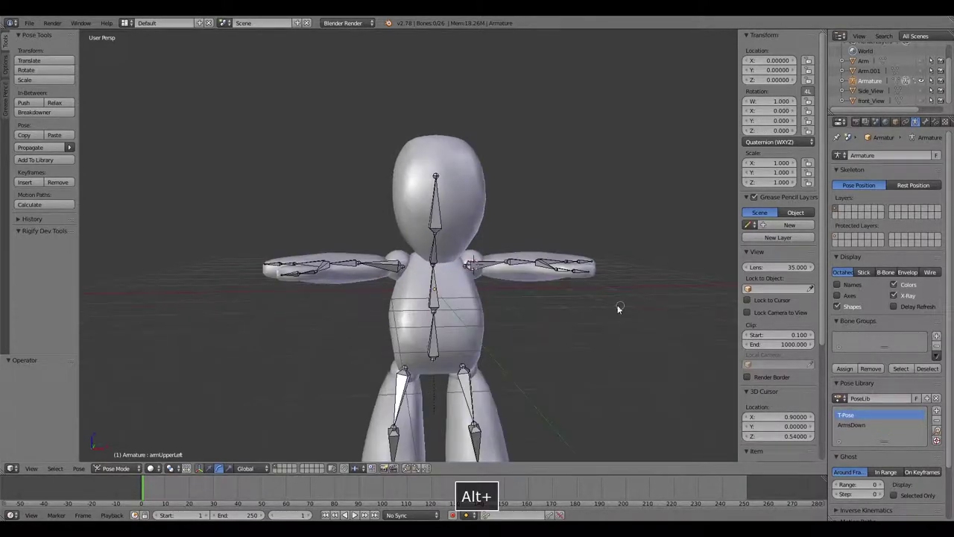
Try posing the left leg by rotating its upper bone legLeft1 up and outward and bending the lower leg bone
scroll(598, 331, down, 3)
right_click(445, 331)
alt+drag(588, 333, 575, 357)
drag(479, 310, 438, 292)
alt+drag(617, 344, 560, 345)
drag(415, 315, 445, 293)
key(e)
right_click(488, 330)
drag(493, 311, 486, 361)
alt+drag(651, 391, 580, 390)
Undo the left leg rotations
key(ctrl+z)
key(ctrl+z)
key(ctrl+z)
key(ctrl+z)
key(ctrl+z)
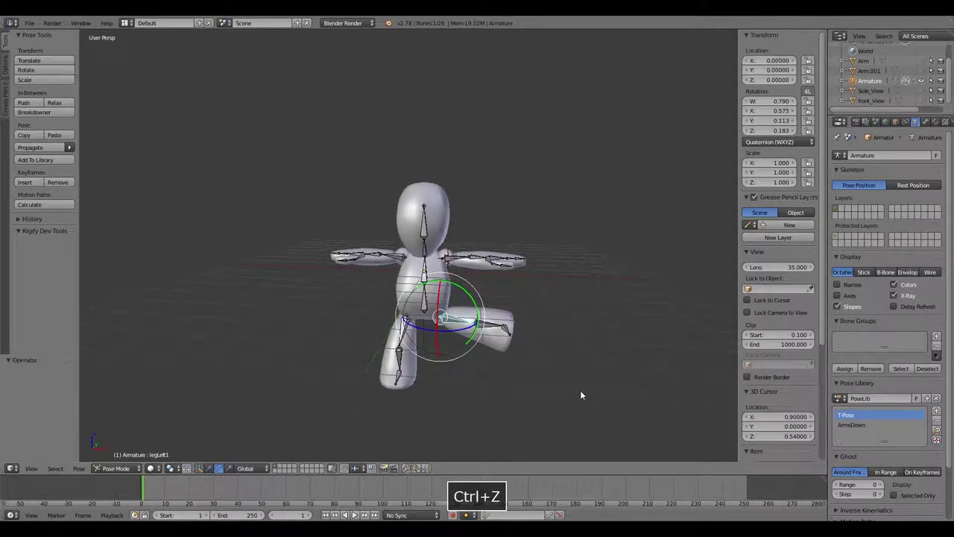
Rotate armUpperRight forward in front of the body, ending with a rotation of about -28° around global Y
alt+drag(501, 330, 567, 351)
right_click(383, 257)
mouse_move(413, 287)
alt+mouse_down()
mouse_move(382, 276)
mouse_move(409, 275)
alt+mouse_up()
alt+drag(418, 278, 489, 296)
drag(440, 261, 434, 282)
alt+drag(516, 278, 475, 270)
drag(376, 240, 375, 241)
key(y)
click(412, 273)
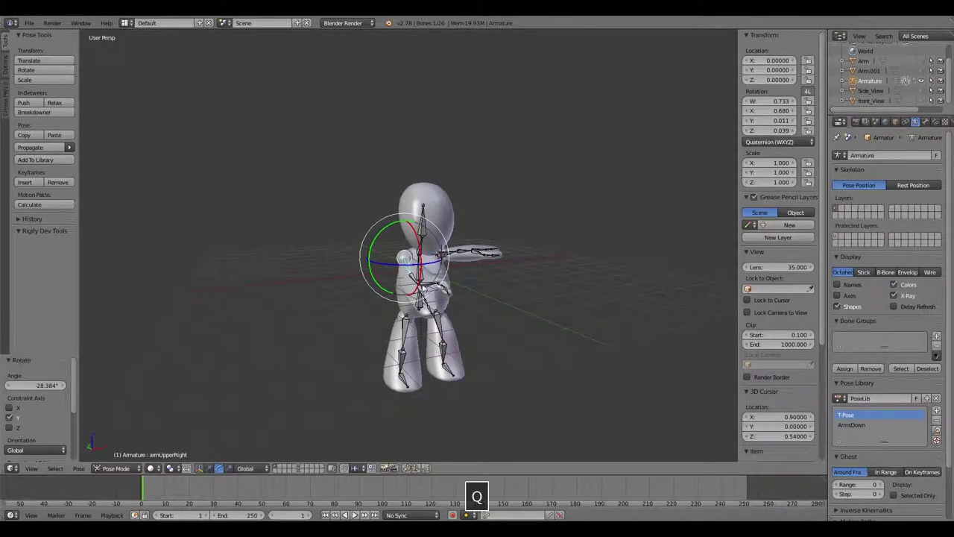
Rotate armLowerRight about 87° around global Z to bend the right elbow
key(q)
click(423, 288)
key(e)
drag(424, 290, 438, 261)
alt+drag(449, 286, 466, 291)
drag(418, 285, 475, 291)
click(431, 292)
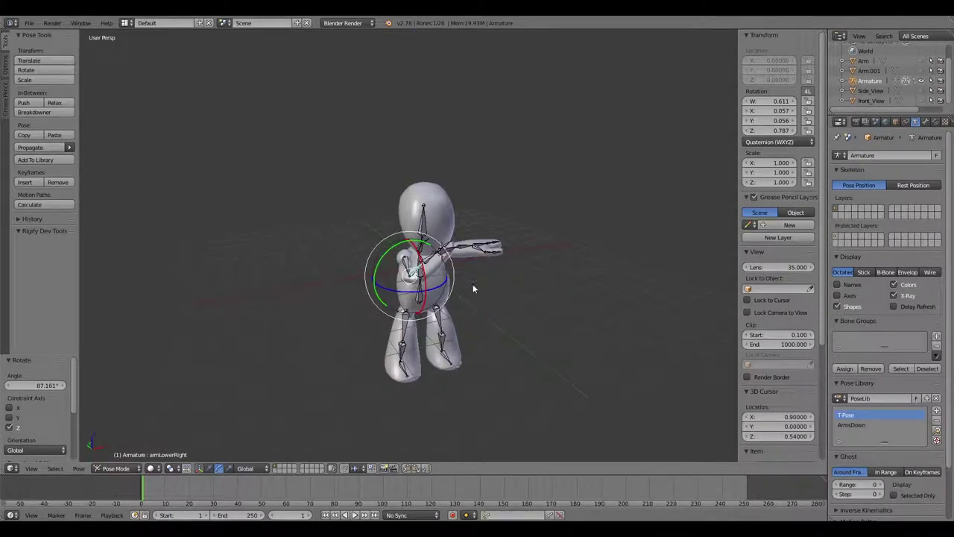
Rotate armLowerRight about 61° around global X
scroll(446, 291, up, 2)
key(r)
key(x)
click(468, 317)
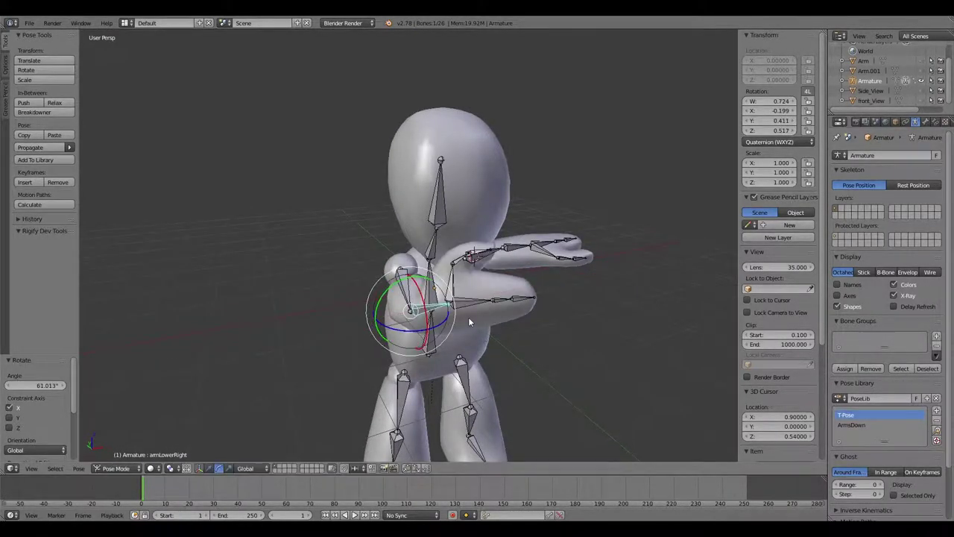
Rotate armLowerRight about -29° around global Y to raise the right hand towards the head
alt+drag(468, 317, 400, 282)
key(r)
key(r)
click(358, 313)
alt+drag(407, 295, 522, 311)
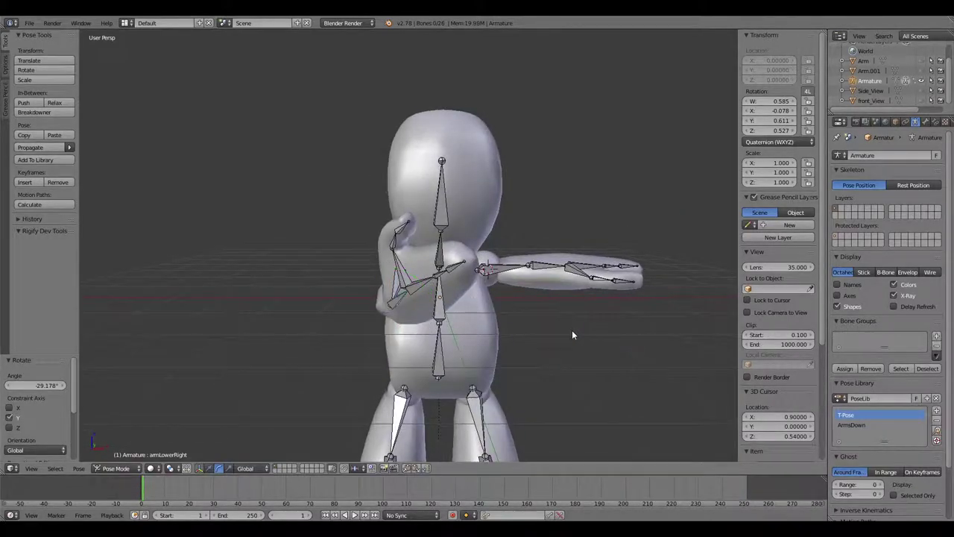
Switch the transform orientation from Global to Local for rotating the right hand bones
alt+drag(572, 335, 431, 280)
key(ctrl+z)
key(shift+w)
key(alt+space)
click(271, 301)
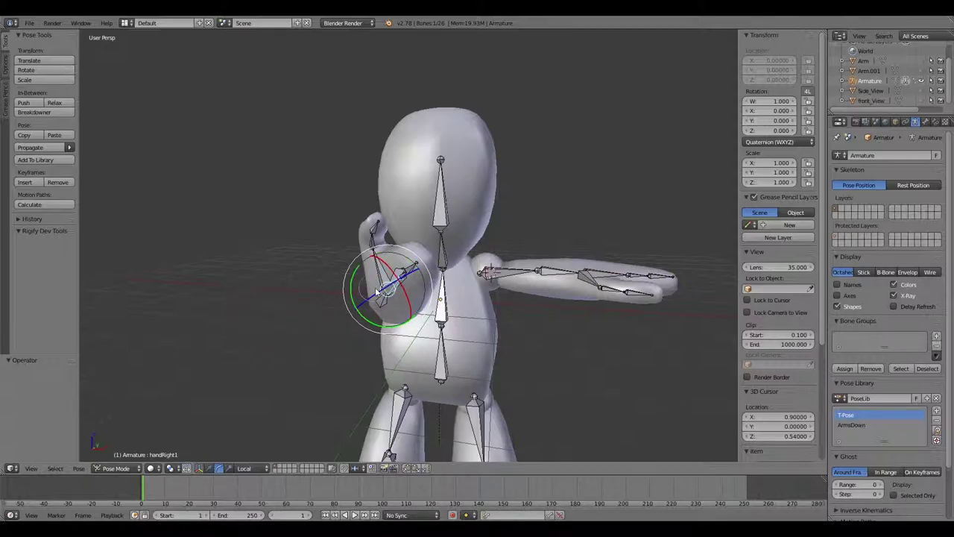
Refine the raised right forearm and hand with rotations around the bones' local axes, ending with about -22° around local X
click(408, 270)
key(q)
click(317, 320)
alt+drag(363, 318, 467, 275)
click(440, 288)
key(e)
alt+drag(459, 287, 427, 258)
key(q)
key(e)
key(q)
click(404, 261)
key(e)
click(431, 278)
key(w)
key(w)
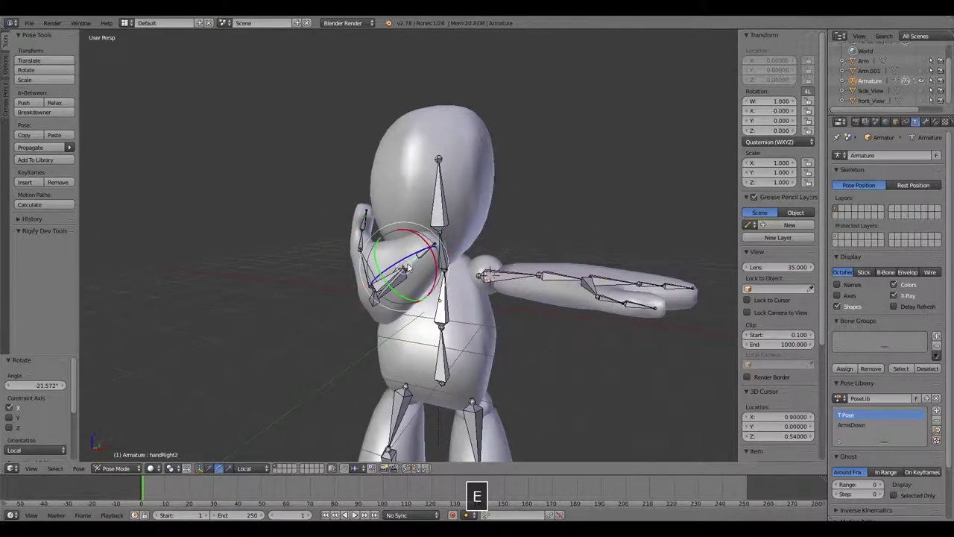
Adjust handRight2 and tilt the head sideways
drag(412, 256, 433, 256)
alt+drag(433, 256, 454, 215)
right_click(442, 210)
alt+drag(500, 262, 428, 252)
right_click(440, 267)
alt+drag(454, 269, 551, 277)
Rotate armUpperRight about -24° around its local Z axis and fine-tune the same rotation slightly in the opposite direction
key(q)
right_click(438, 302)
right_click(435, 300)
key(e)
drag(426, 286, 464, 301)
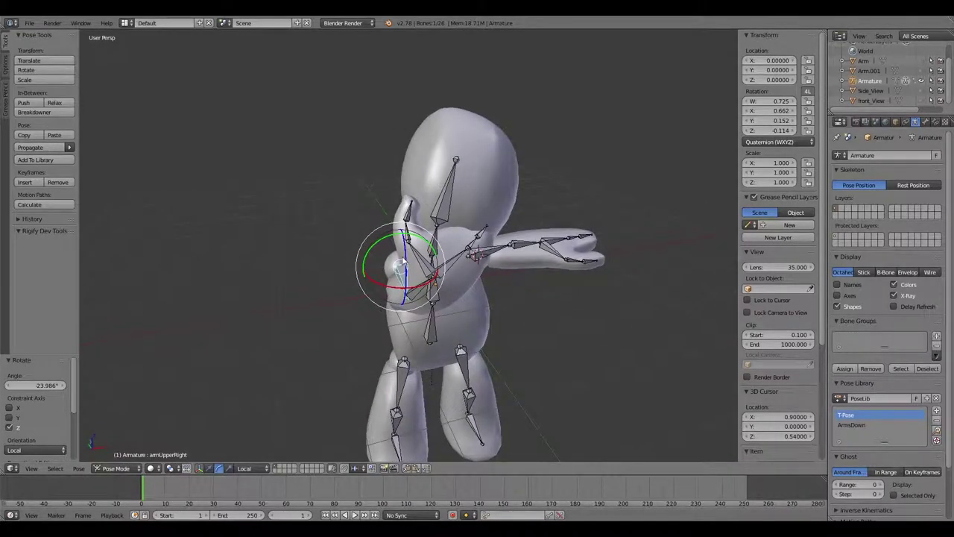
key(r)
key(z)
key(z)
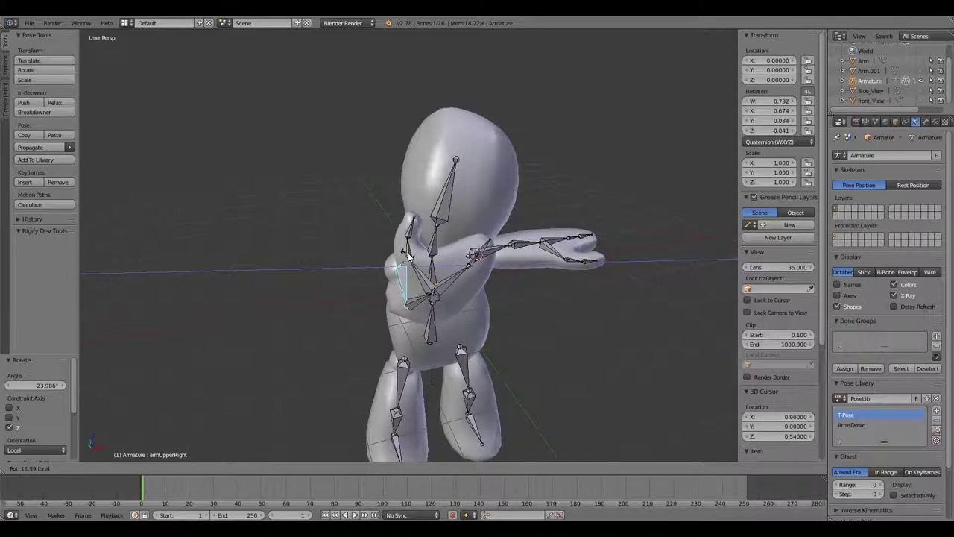
click(406, 266)
Rotate the left upper arm about -24° around local X so the left arm slopes downward
key(q)
drag(430, 235, 548, 289)
click(498, 275)
key(e)
Bend the left forearm by rotating armLowerLeft about -49° around local Z and about 17° around local Y
right_click(549, 292)
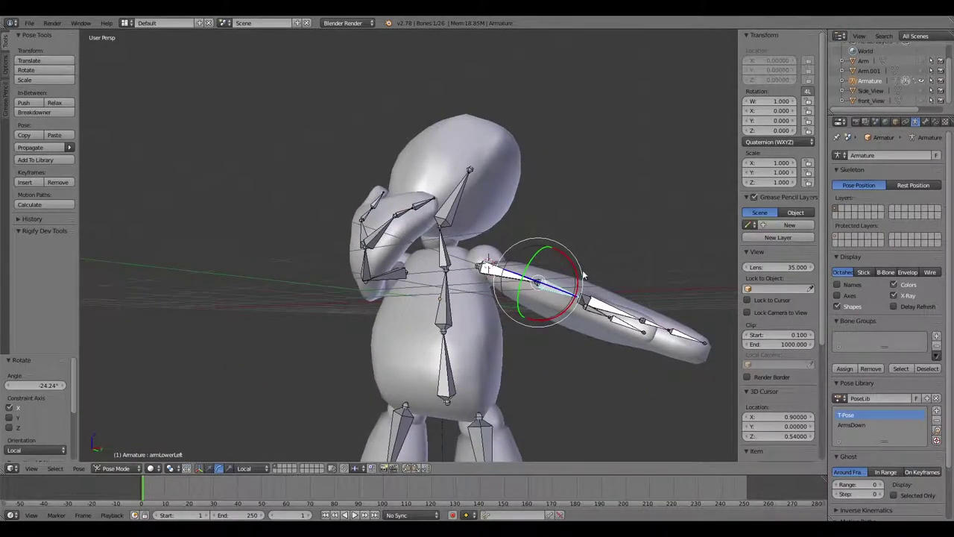
alt+drag(640, 252, 532, 334)
drag(509, 373, 603, 322)
key(q)
right_click(550, 315)
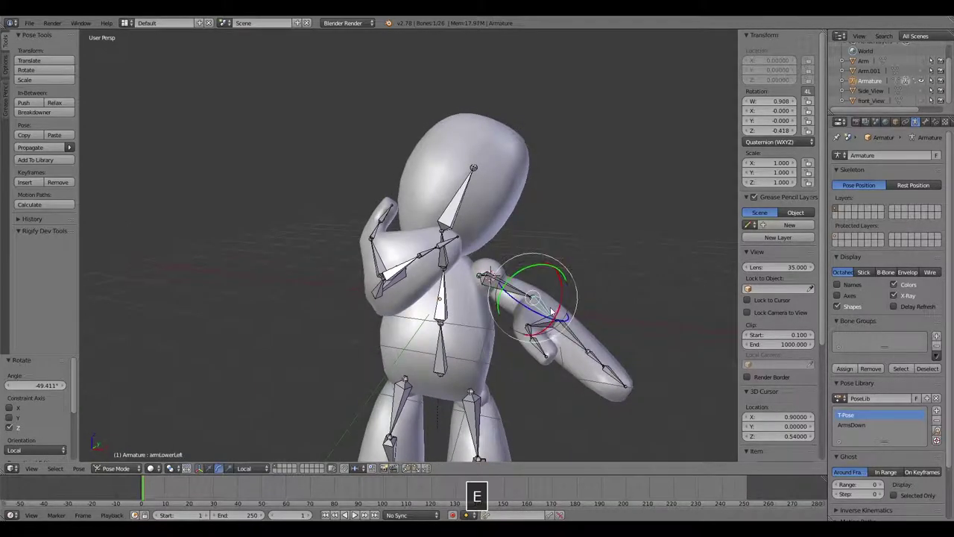
drag(532, 314, 545, 321)
drag(539, 266, 531, 267)
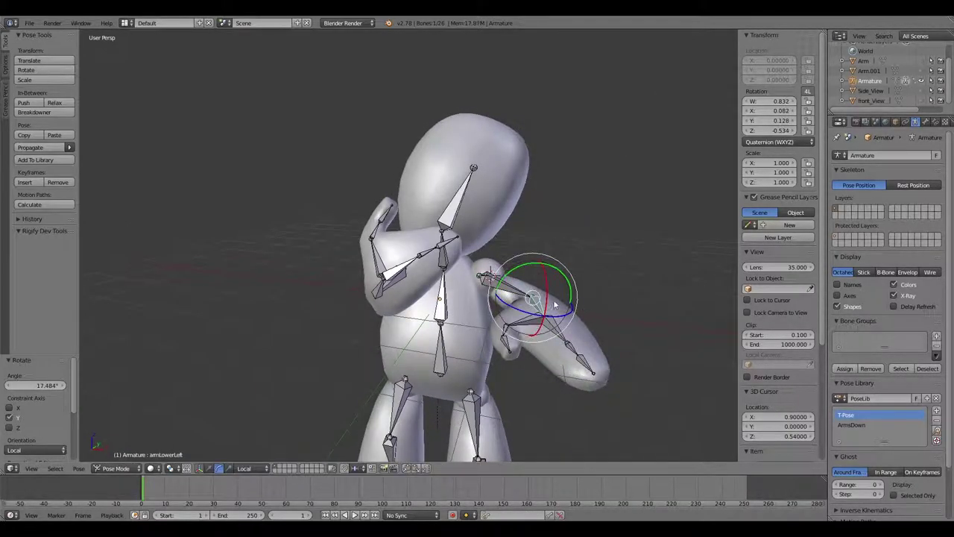